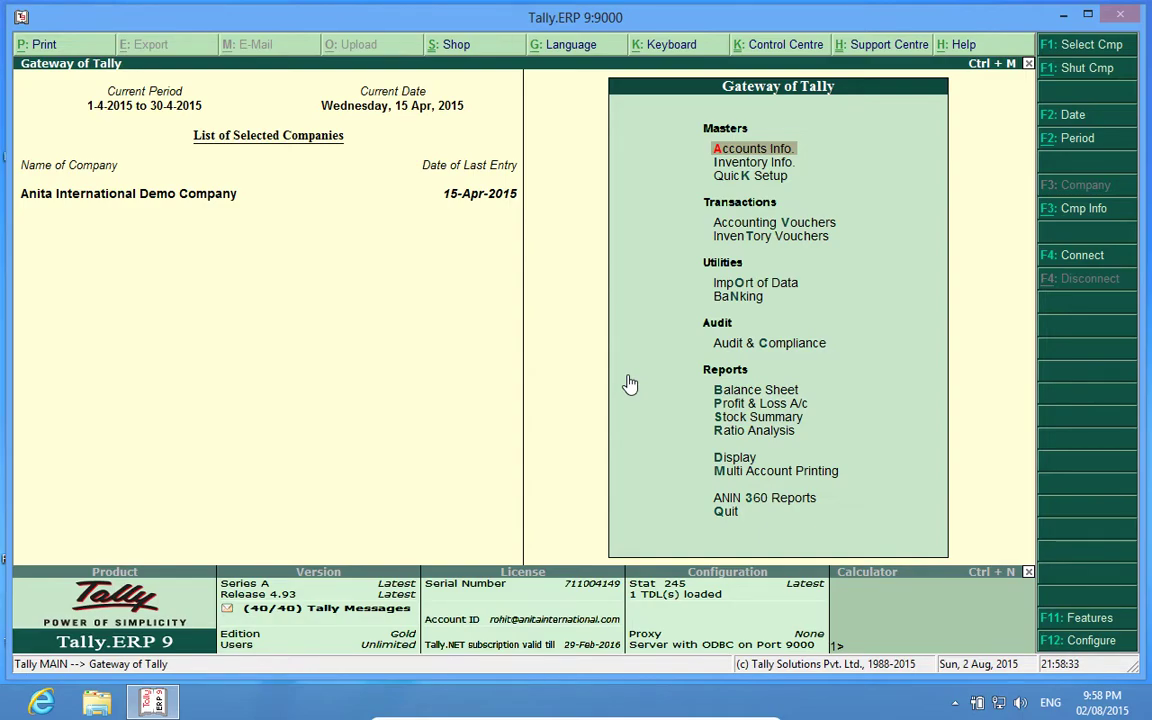
Step: Open the company's Add-On Features settings through F11 Features
key(Down)
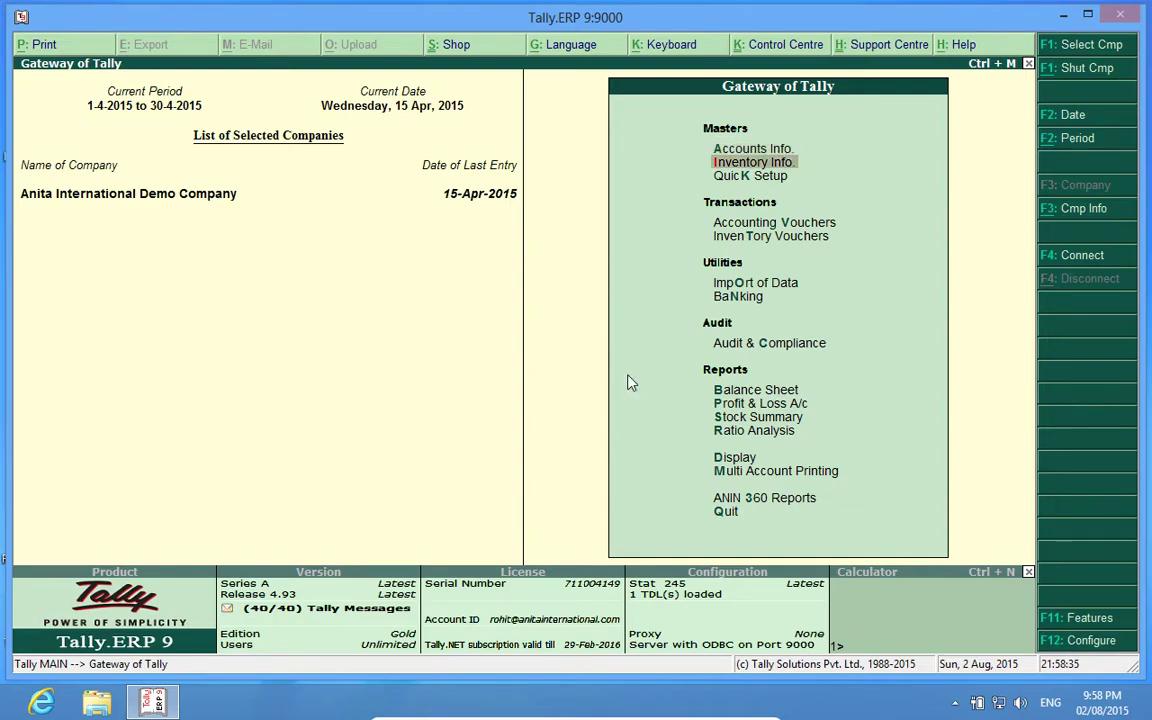
key(Down)
key(Down)
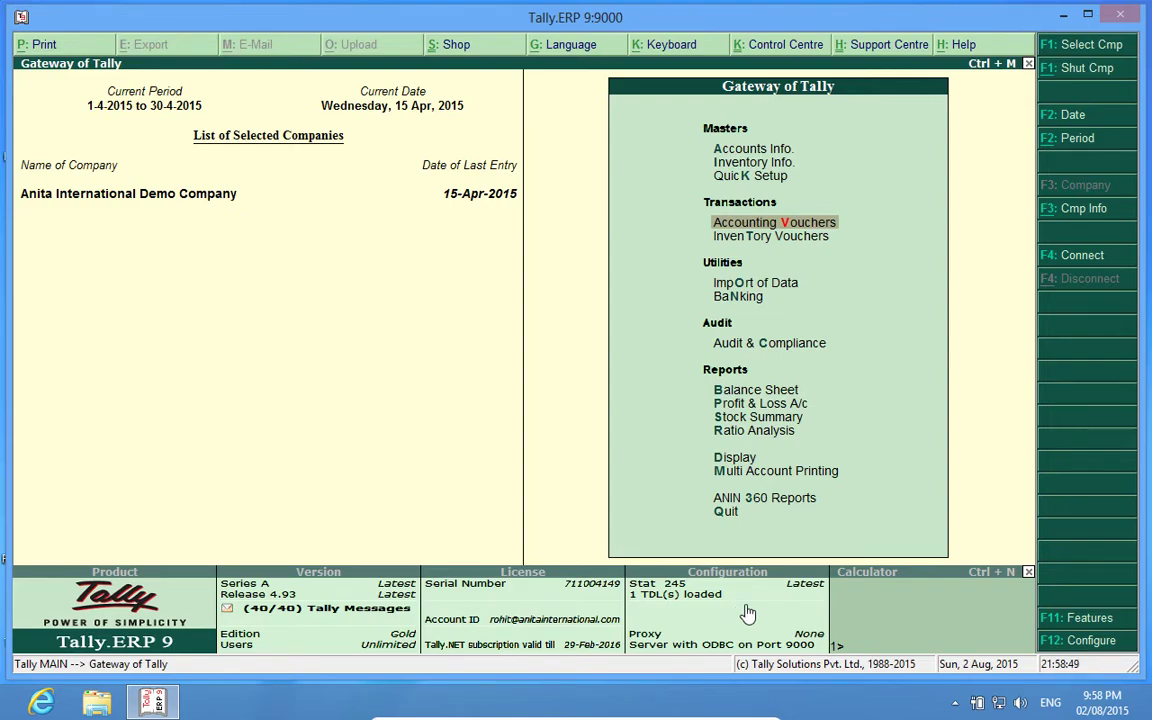
click(1070, 620)
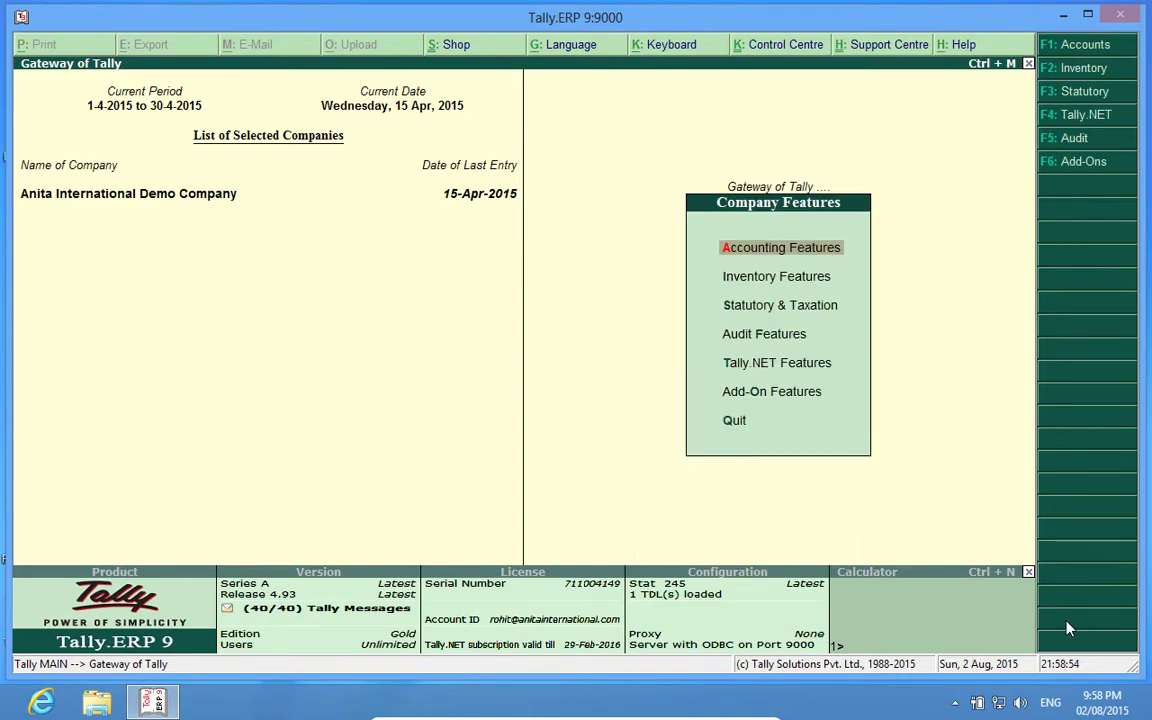
click(767, 396)
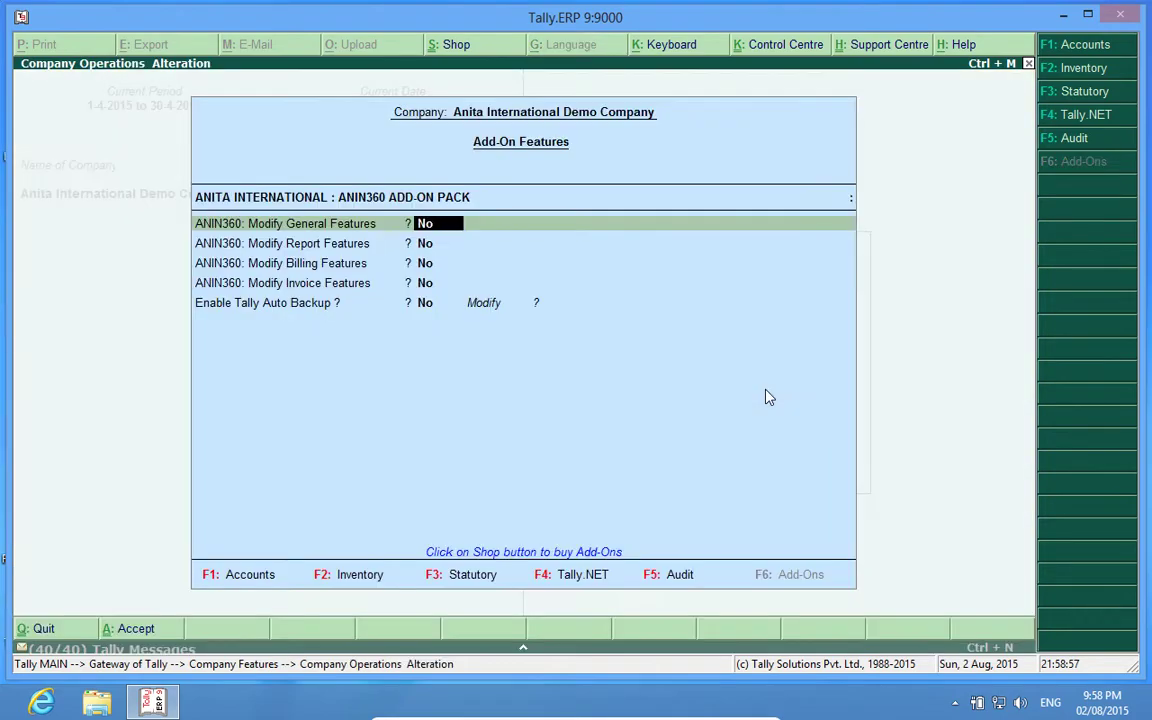
Step: Set Modify Report Features and Enable Item Description Search Report to Yes, then accept
click(424, 244)
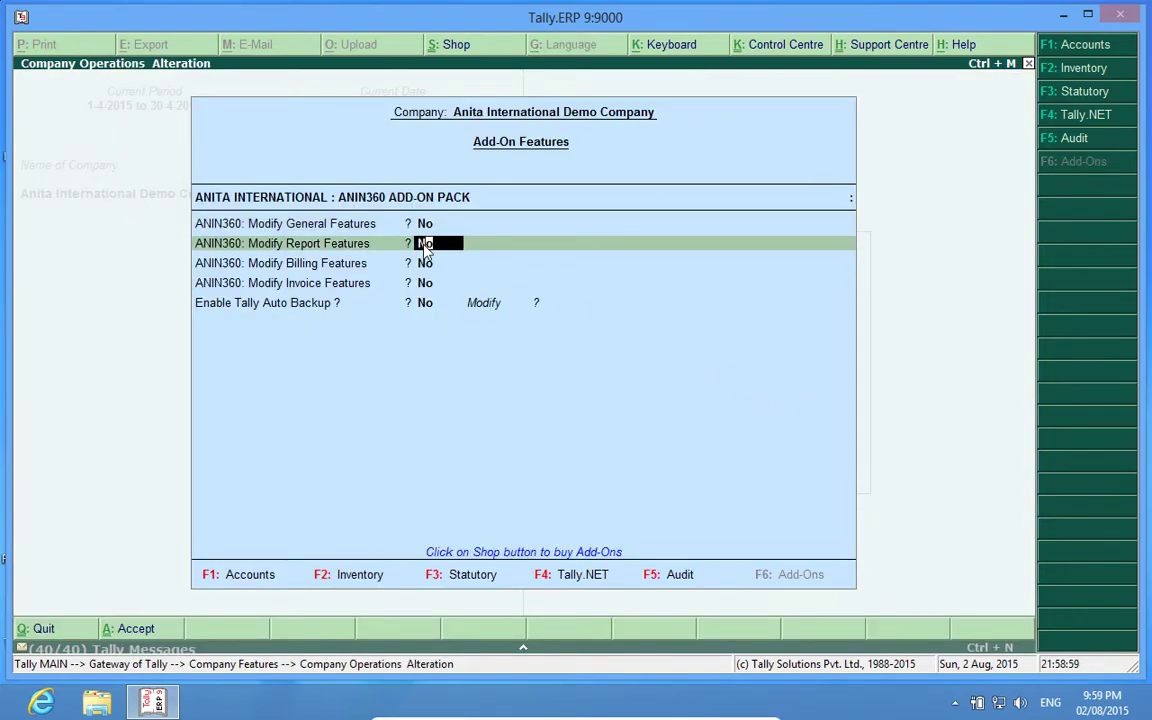
text(yes)
key(Return)
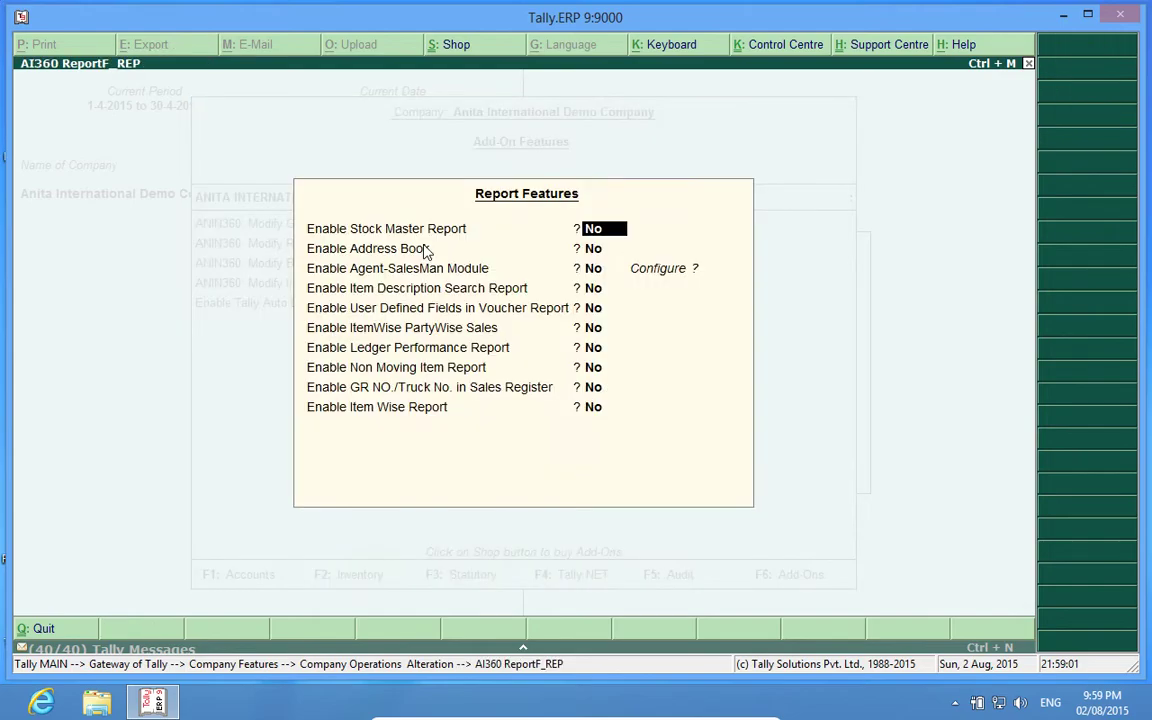
key(Return)
key(Return)
key(Return)
text(y)
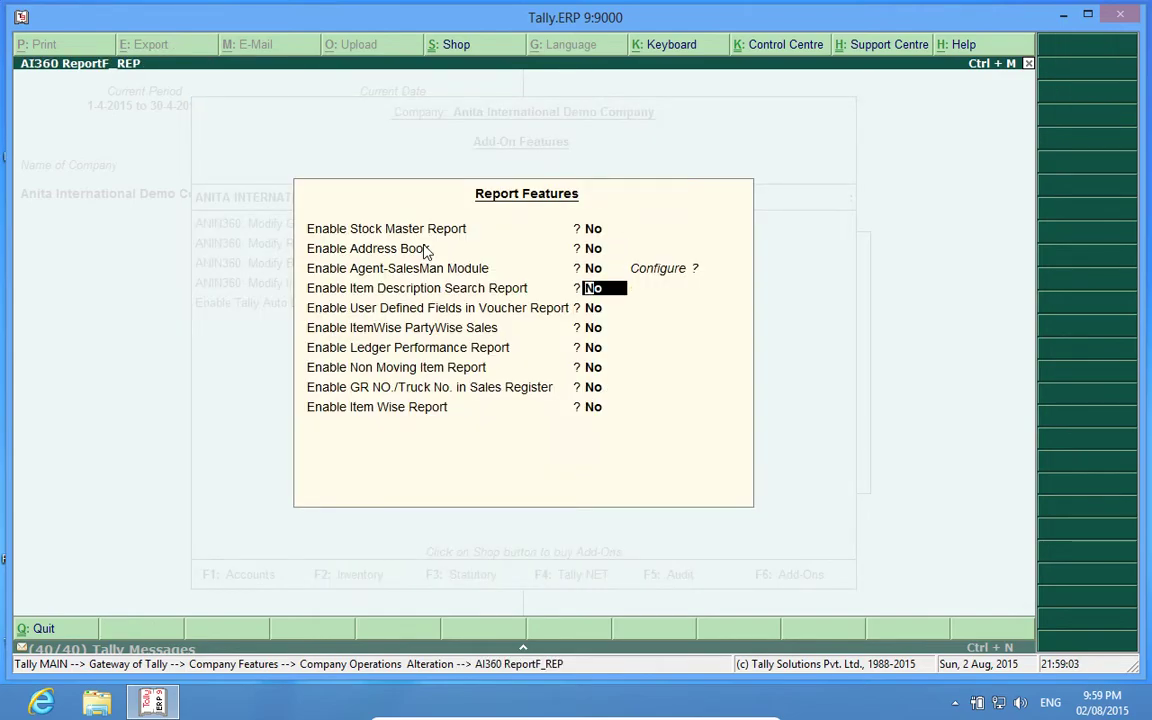
text(es)
key(Return)
key(Return)
key(Return)
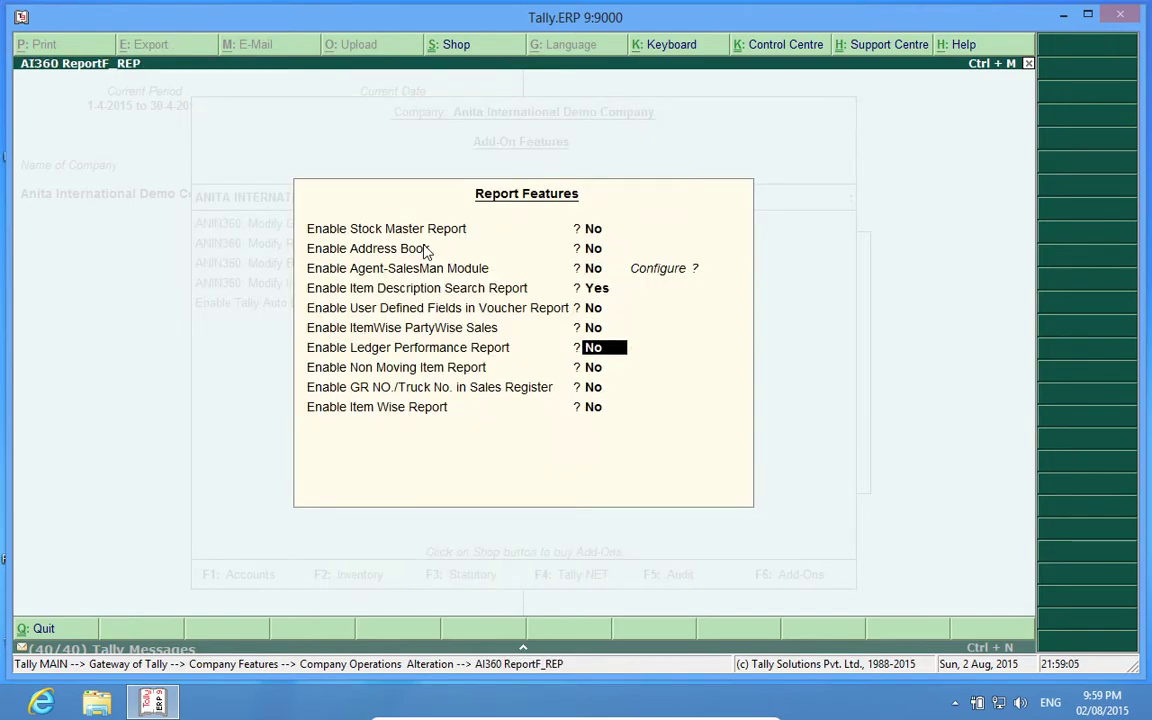
key(Return)
key(Return)
key(Return)
key(Return)
key(Return)
key(Return)
key(Return)
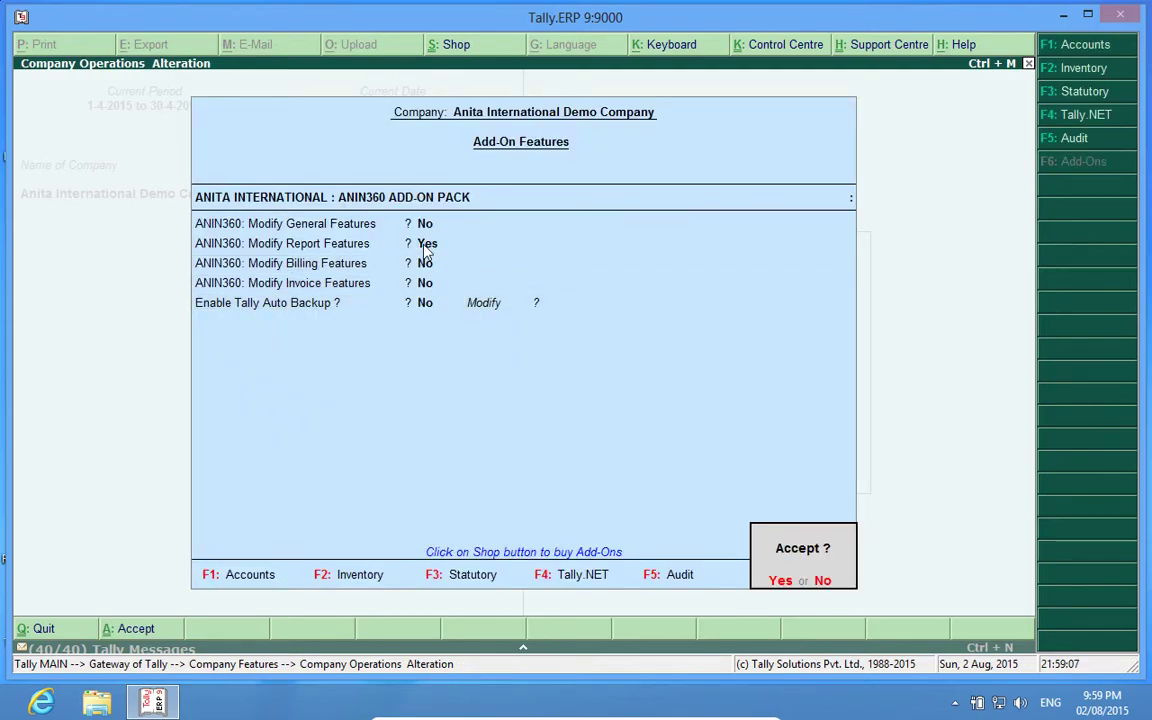
key(Return)
key(Escape)
Step: Start Sales voucher No. 9 with Customer 1 as party and accept the party details
key(Down)
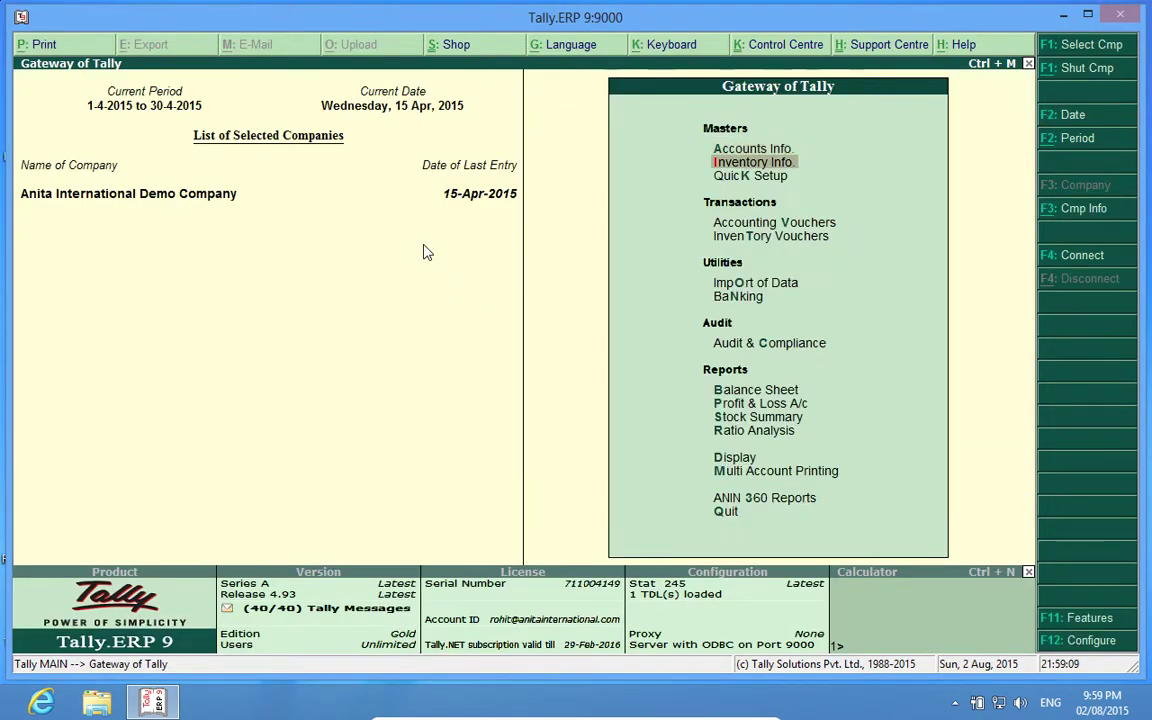
key(Down)
key(Down)
key(Return)
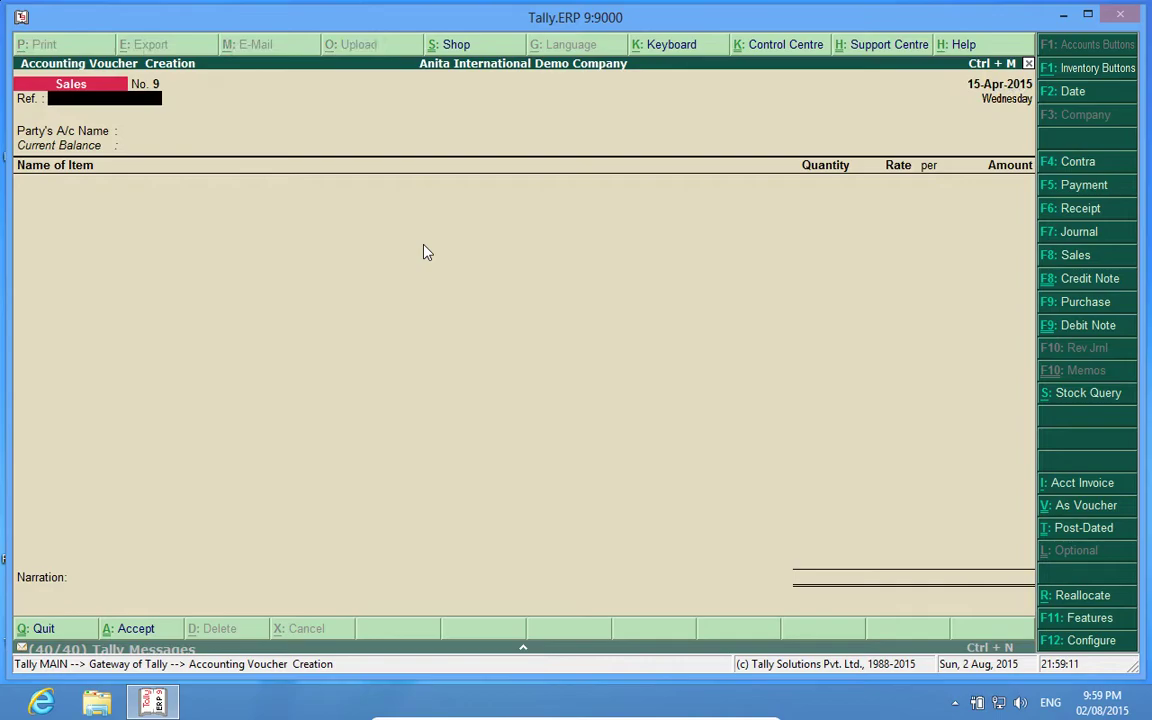
key(Return)
key(Down)
key(Return)
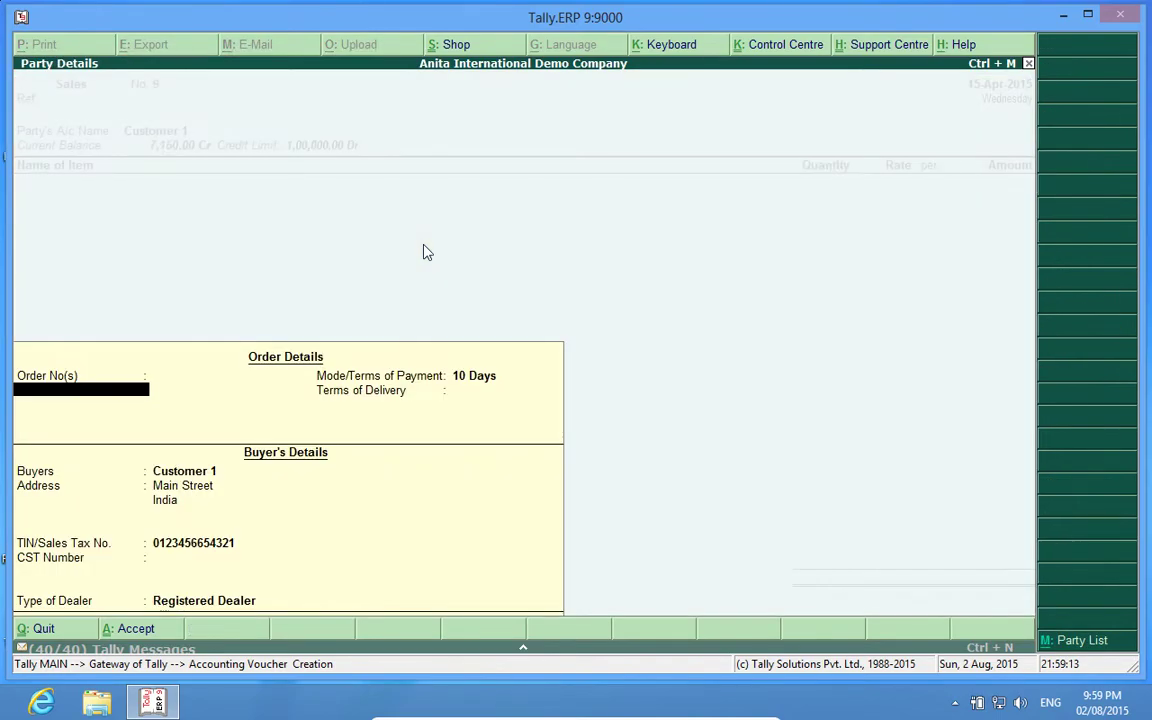
key(ctrl+a)
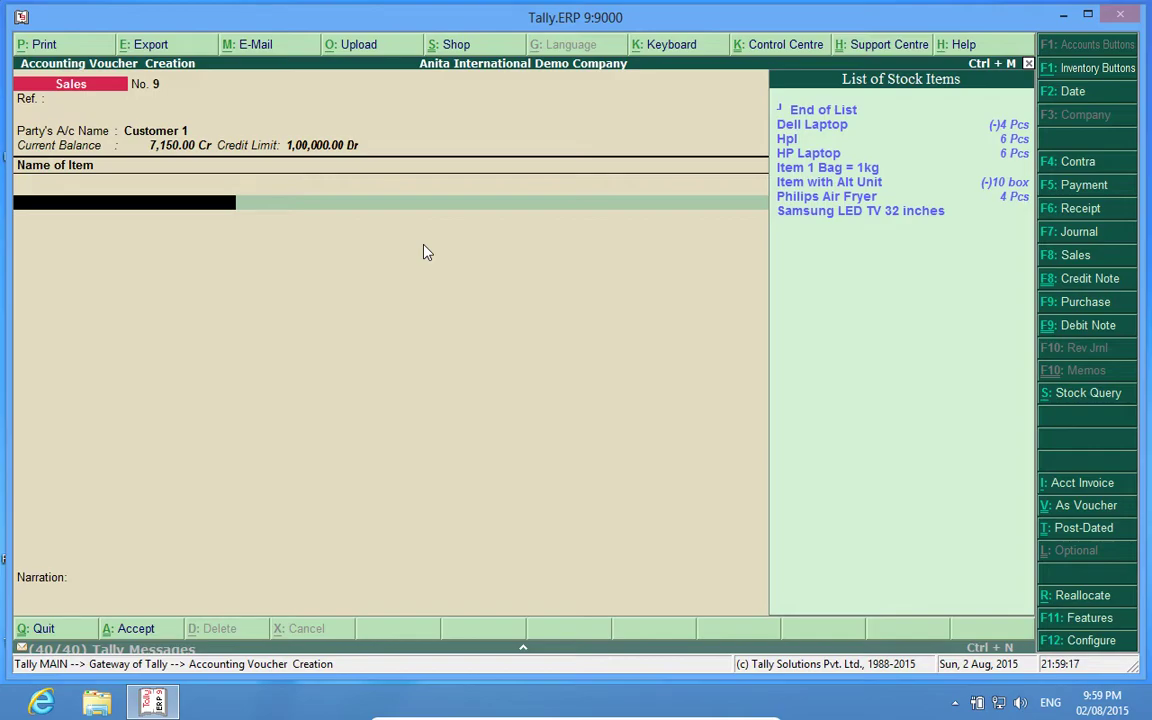
Step: Create stock item 'Samsung MObile S6' with Sales A/c 13.5% as its default sales ledger
key(alt+c)
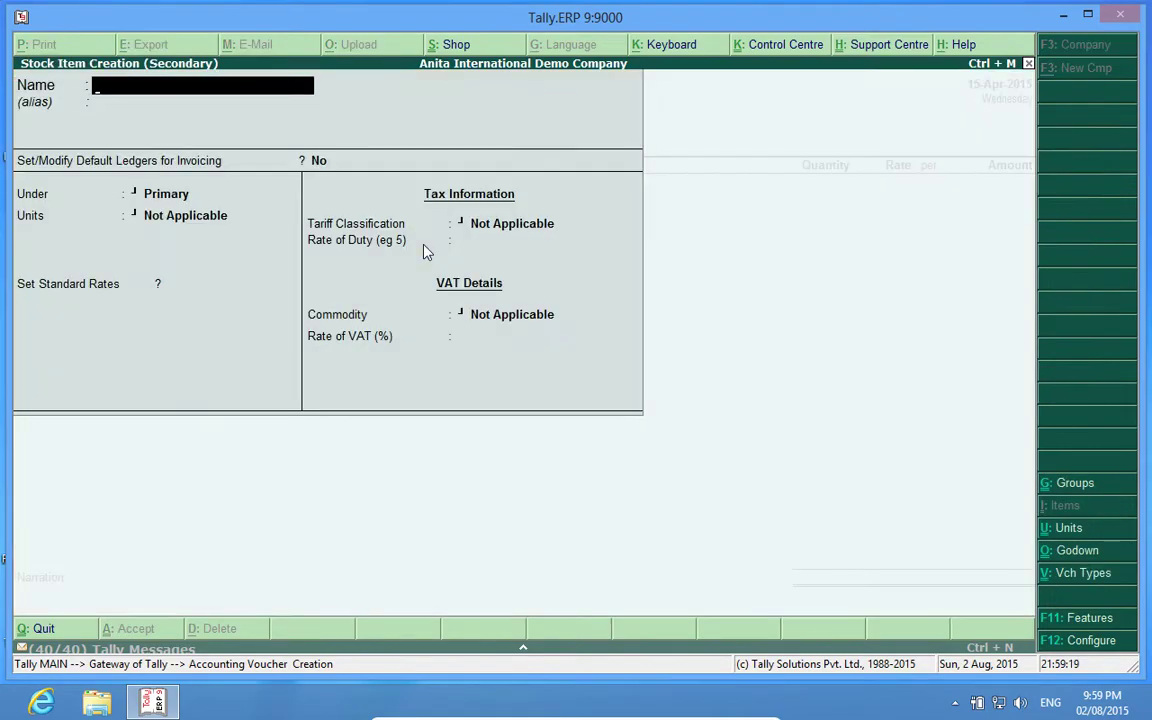
text(Sam)
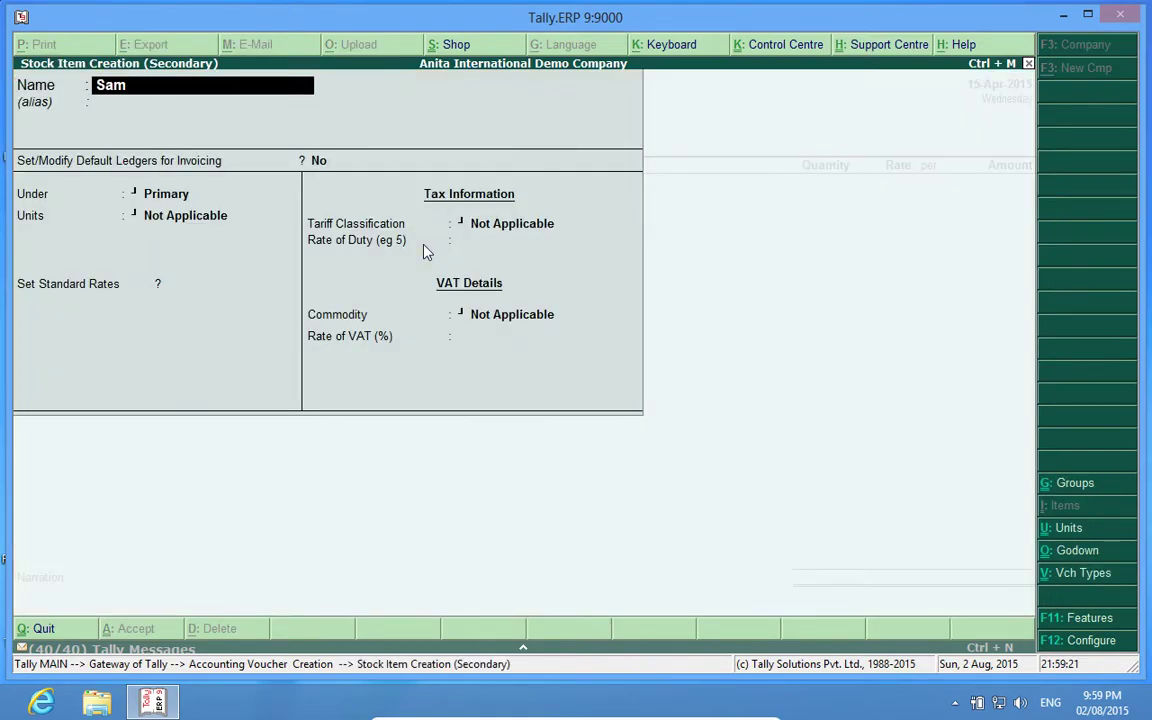
text(sung M)
text(Obile )
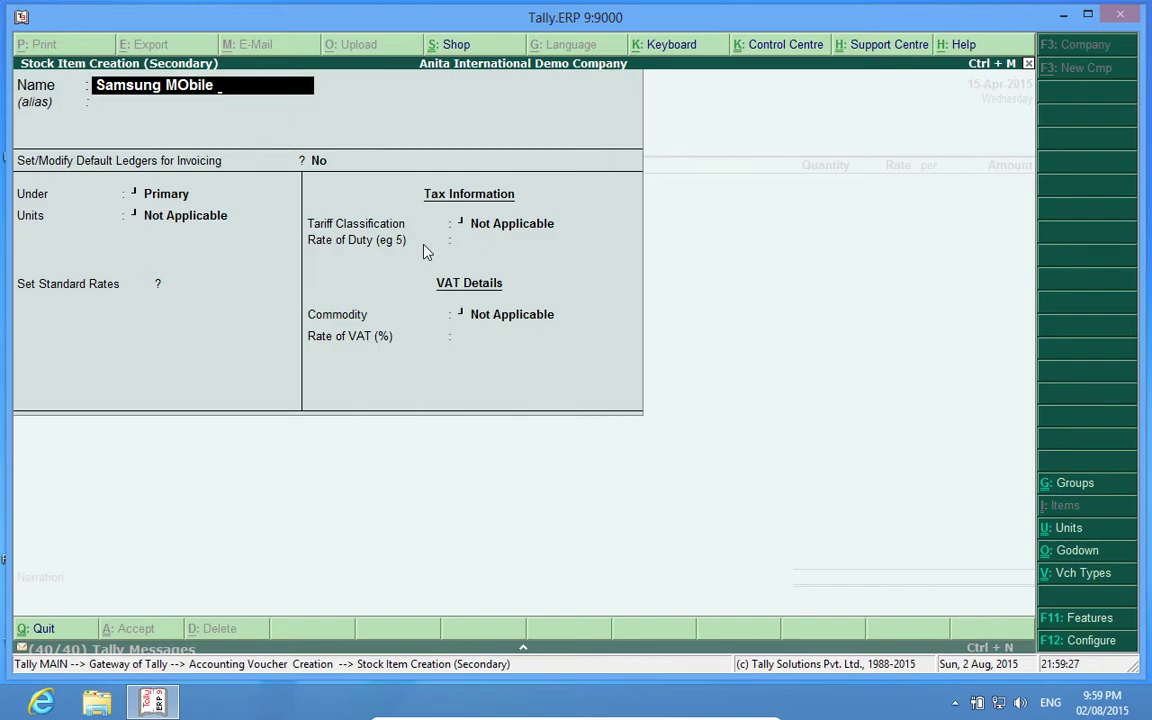
text(S6)
key(Return)
key(Return)
text(y)
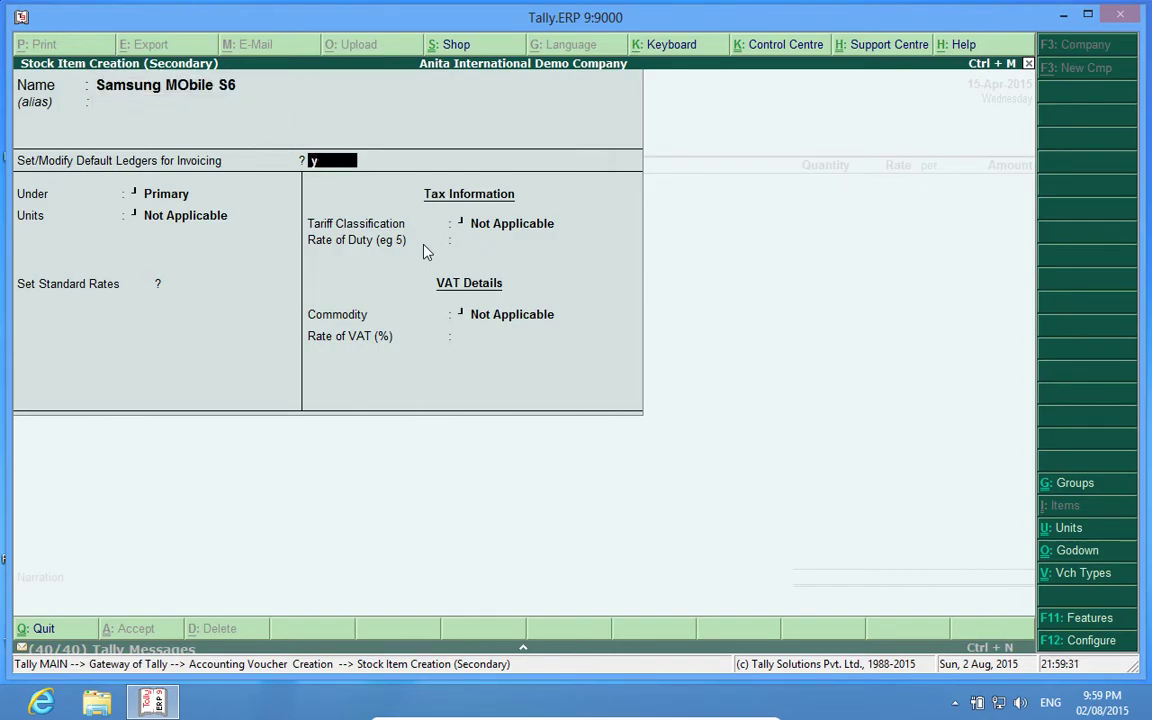
key(Return)
text(S)
key(Down)
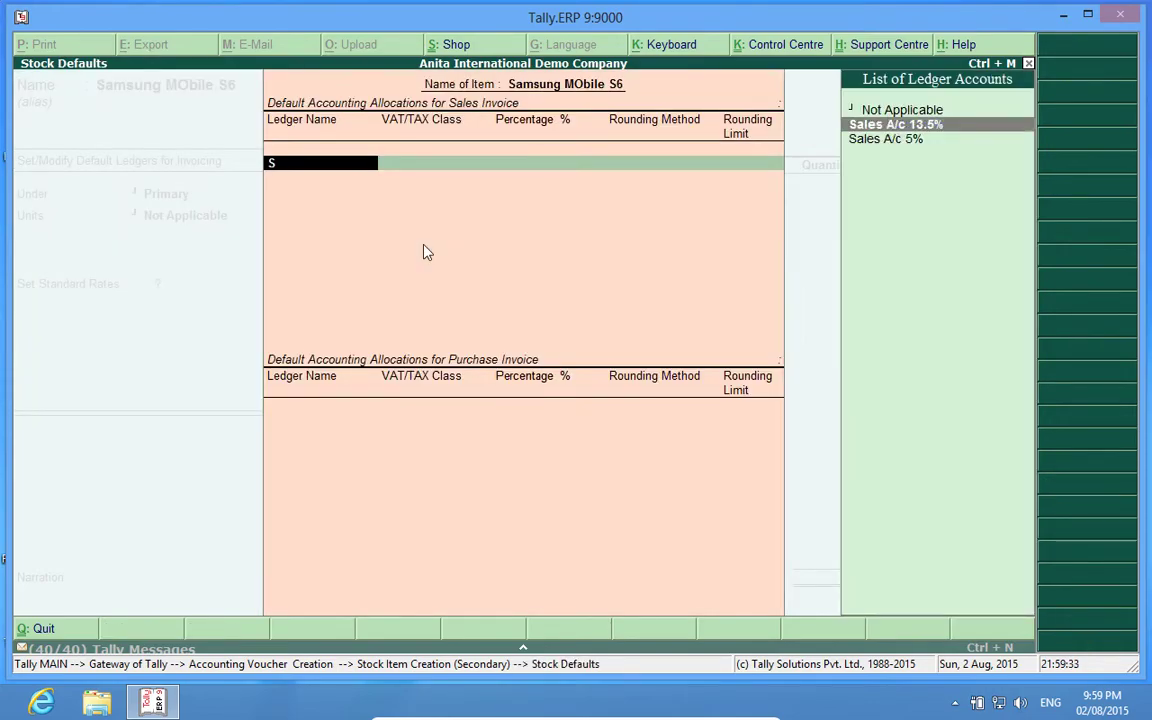
key(Return)
Step: Place the item under group Samsung in Pcs, set VAT rate 13.5%, and save it
key(Return)
key(Return)
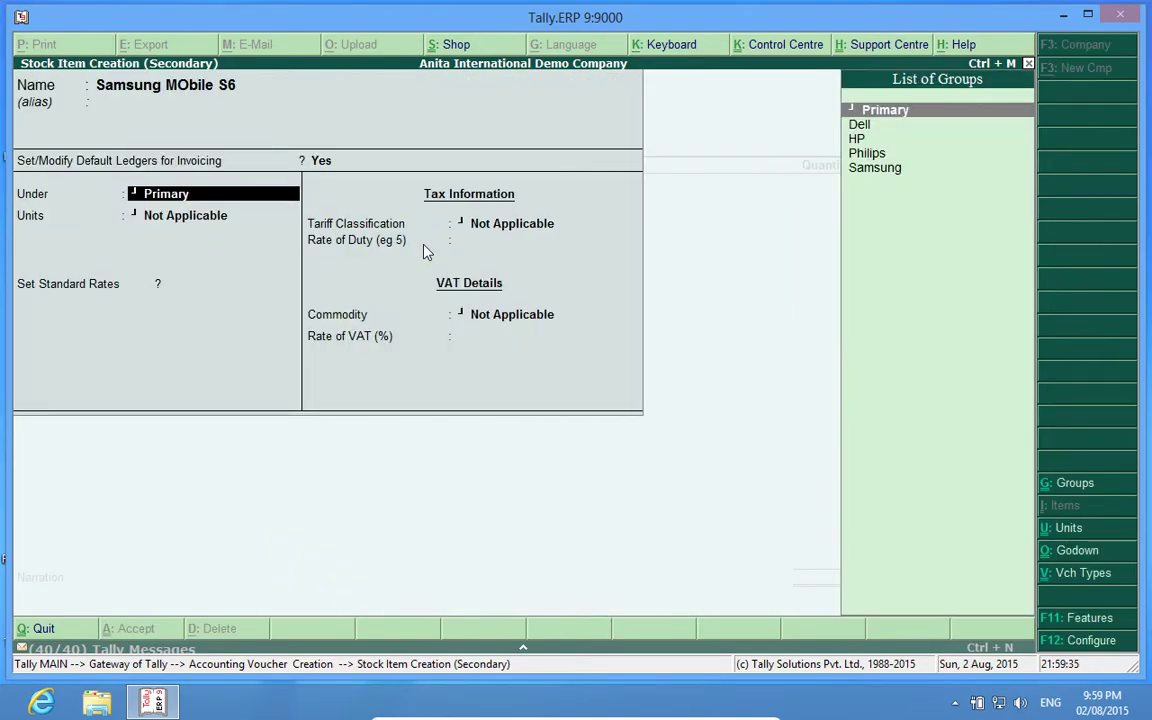
key(Down)
key(Down)
key(Down)
key(Down)
key(Return)
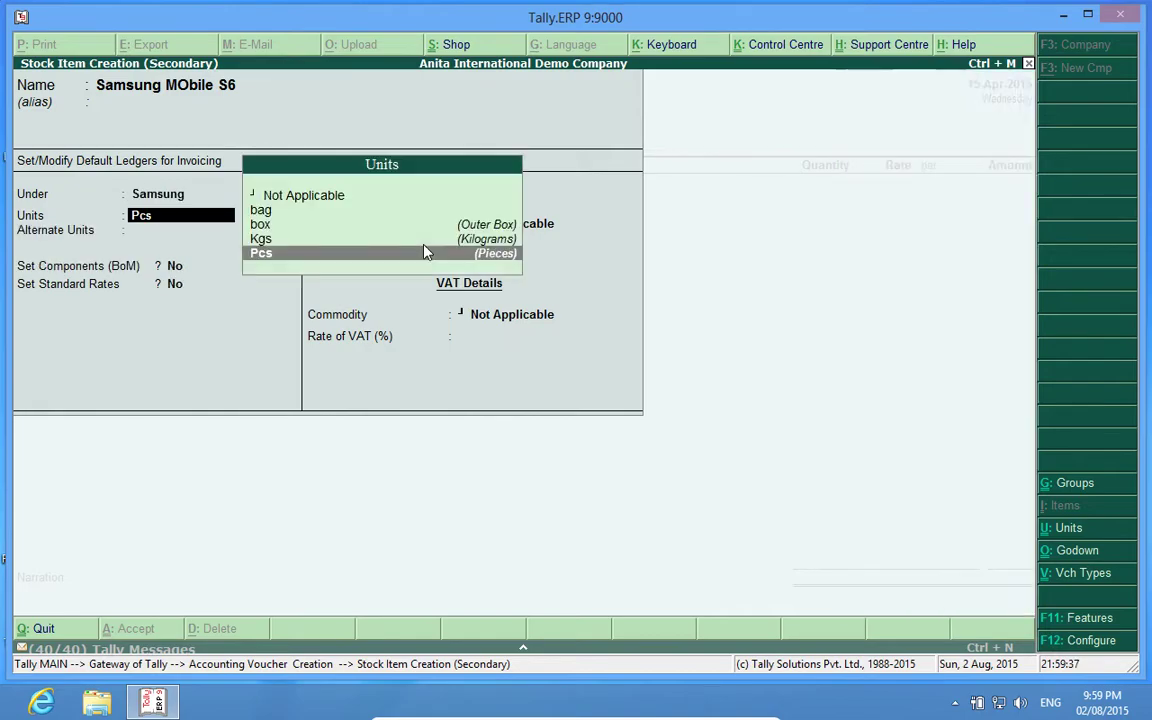
key(Return)
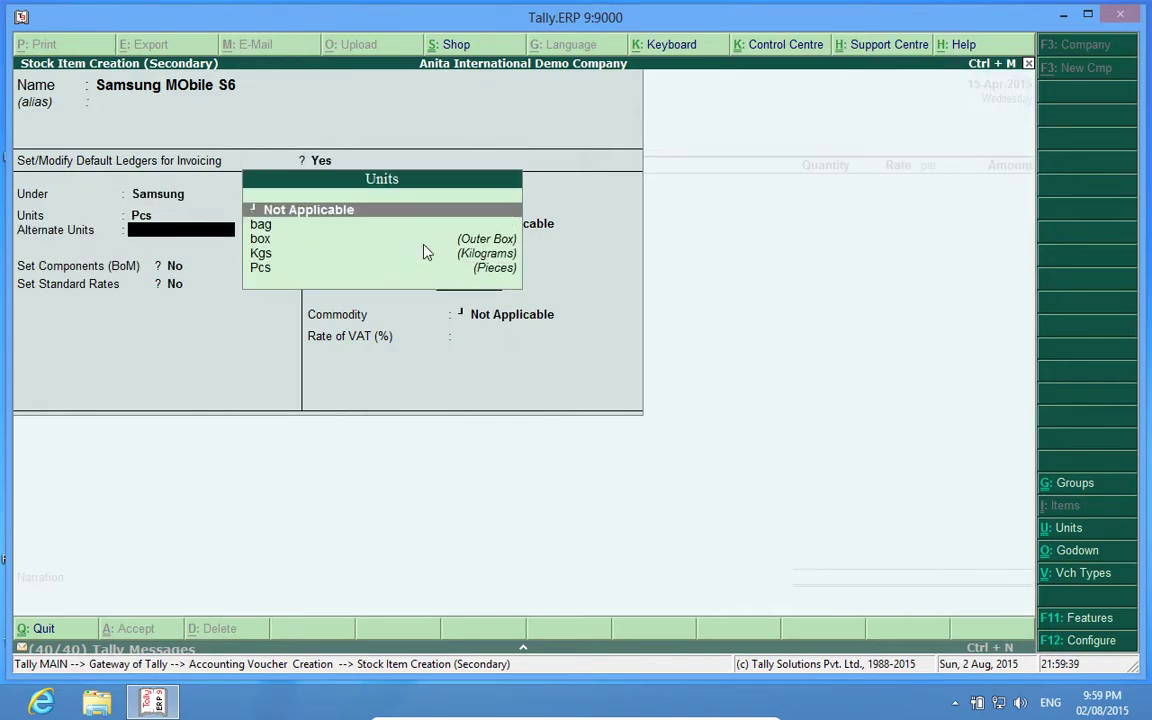
key(Return)
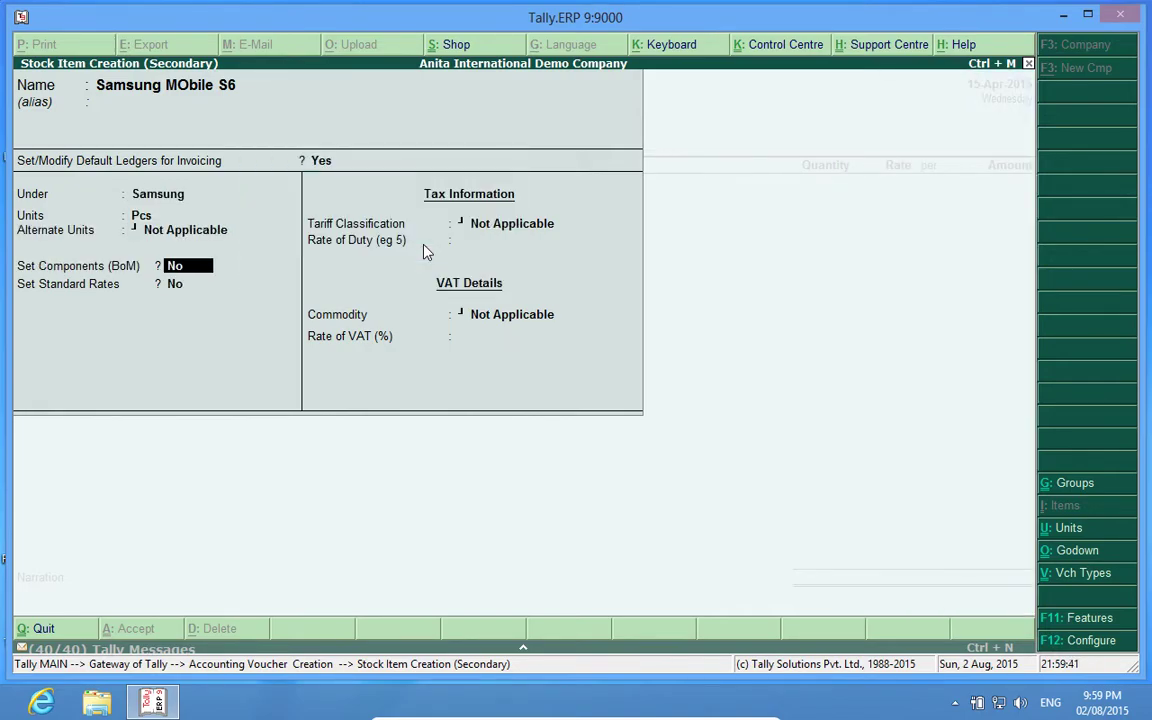
key(Return)
key(Return)
key(Return)
key(Return)
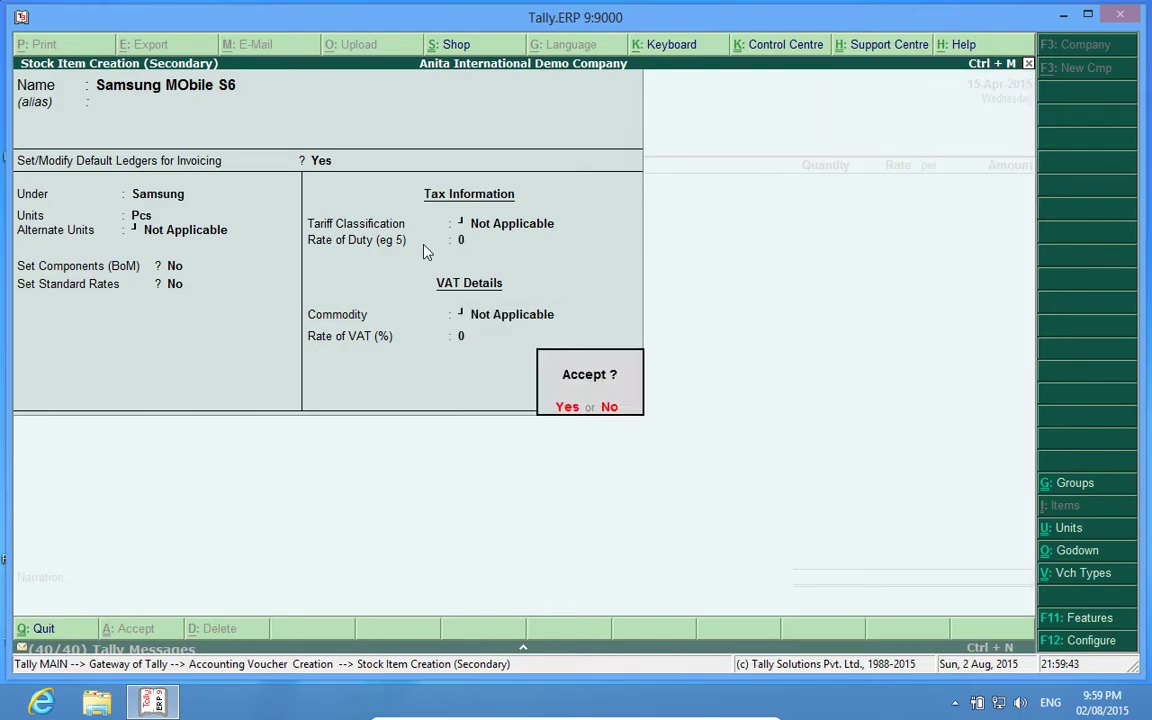
key(Escape)
text(13.)
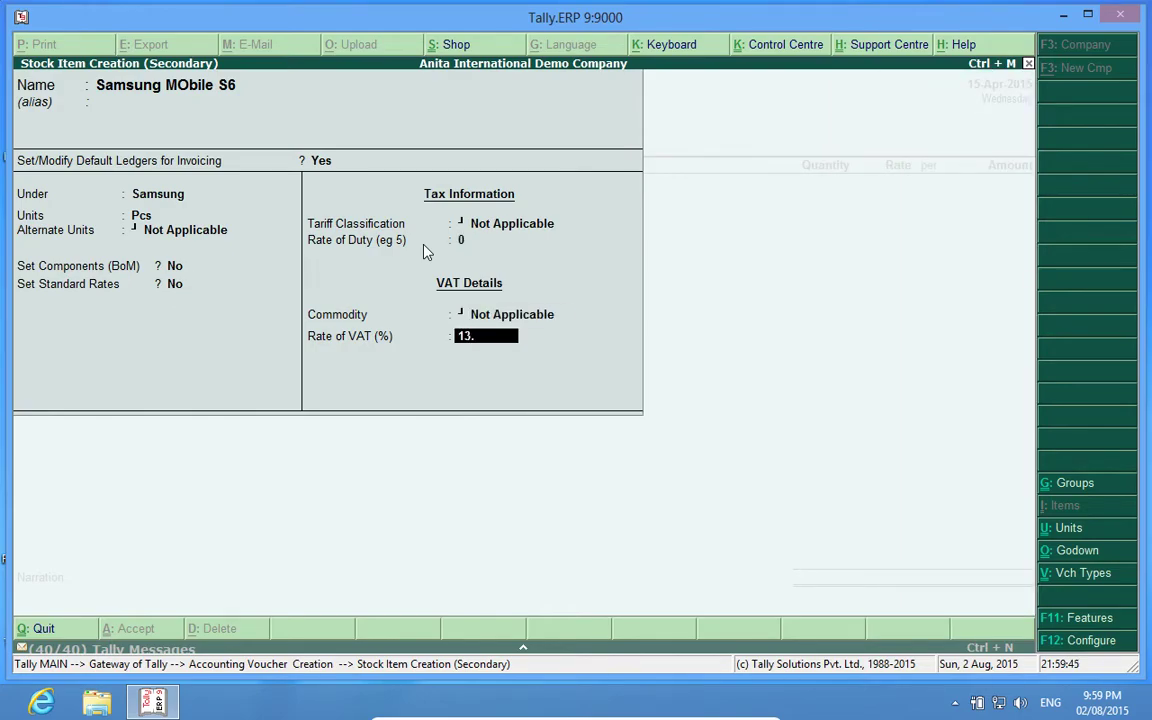
text(5)
key(Return)
key(Return)
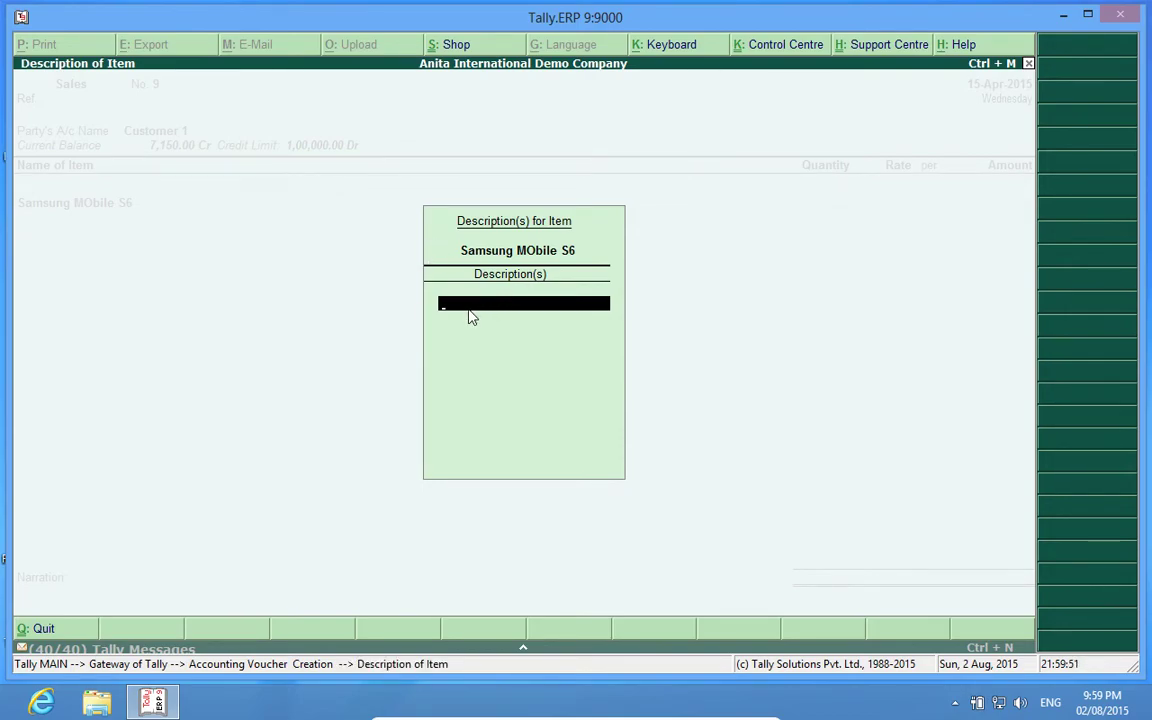
Step: Close the blank Samsung MObile S6 description entry, reopen it, then close it again
key(Return)
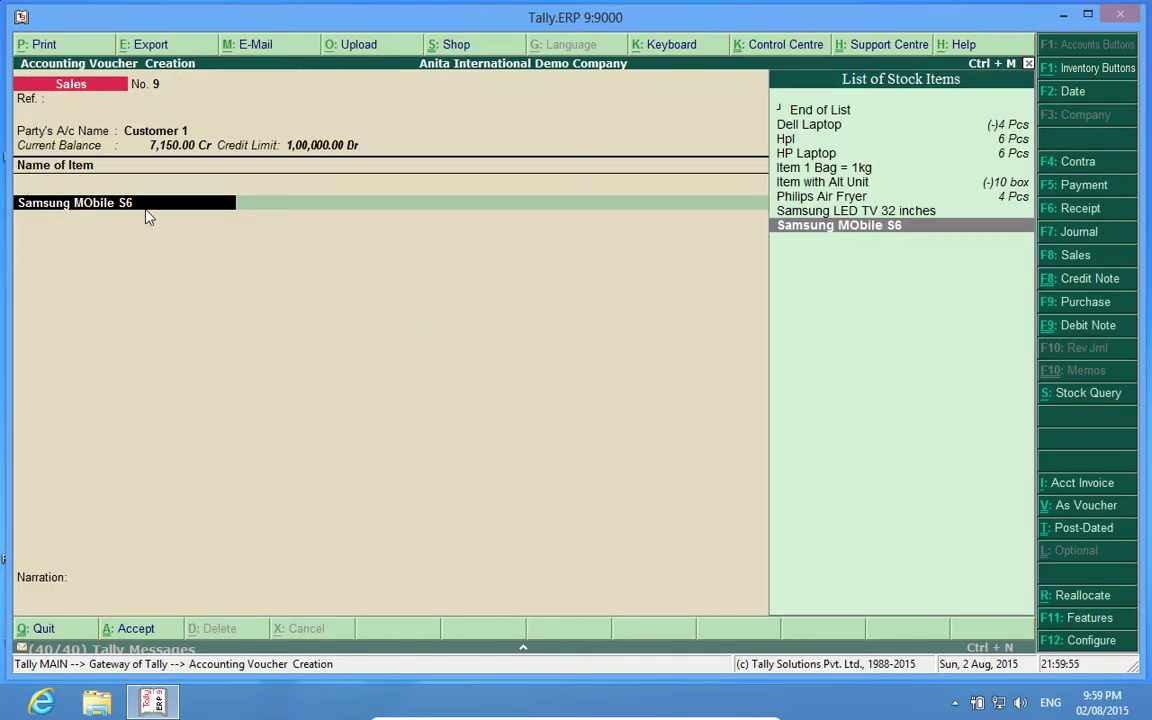
key(Return)
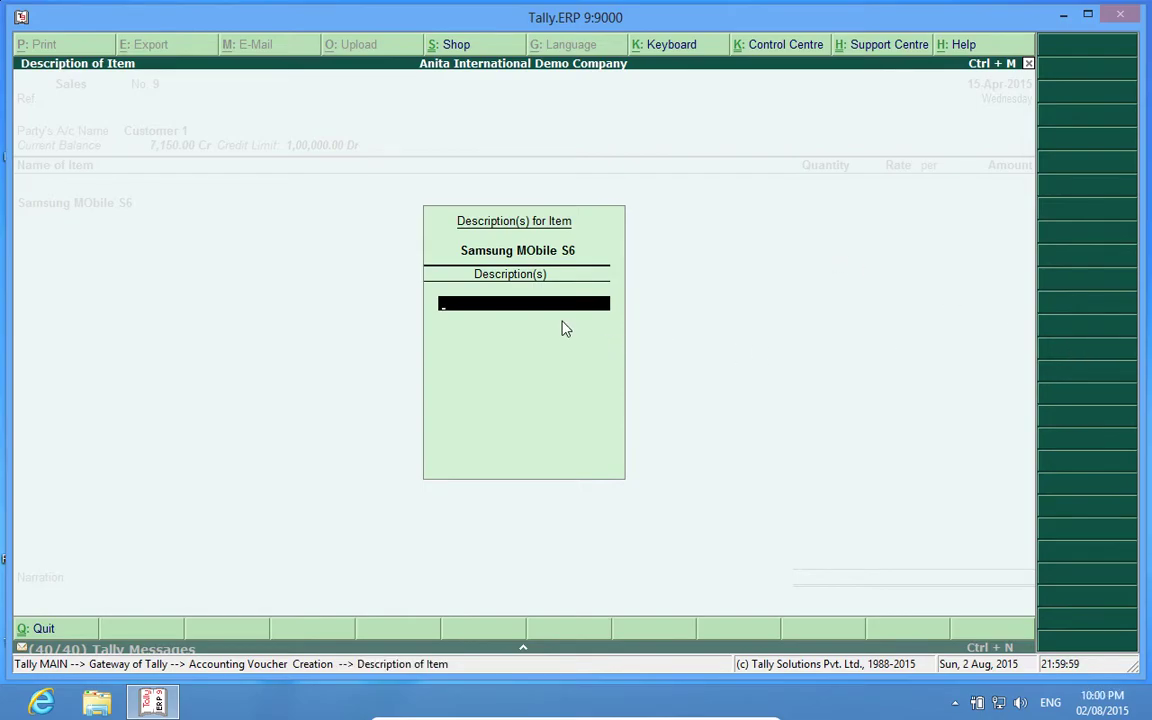
key(Return)
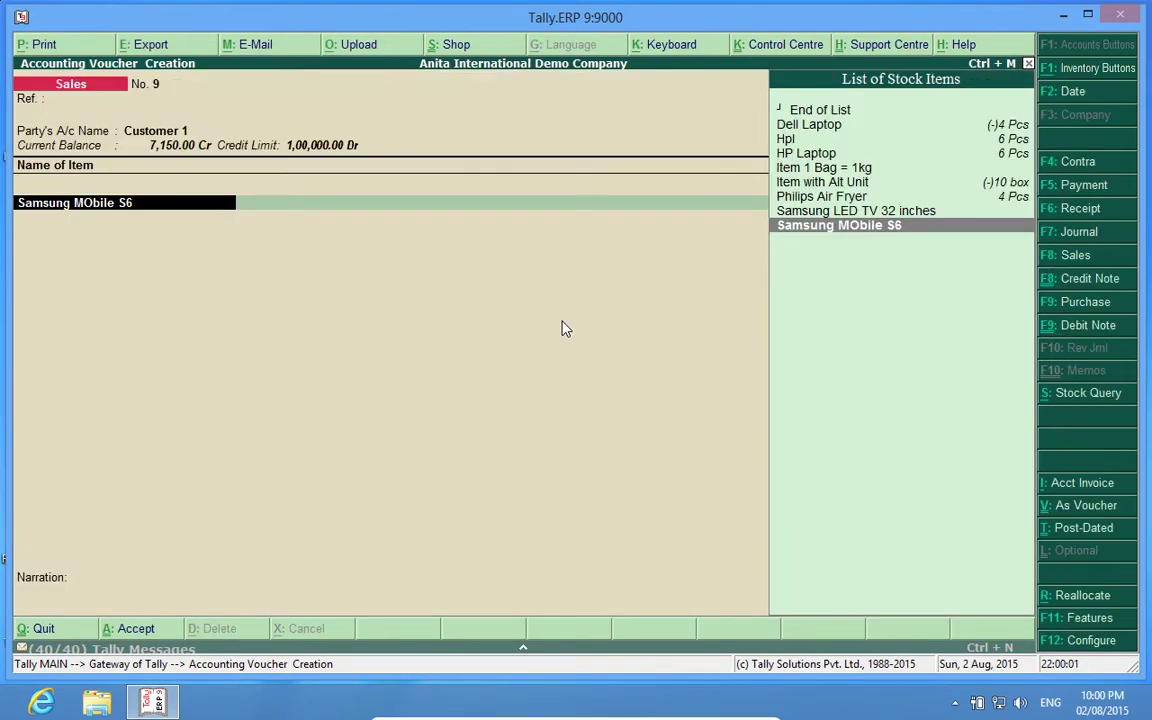
Step: Confirm Use Additional Description(s) in F12 Configure, then type description ABCDE123456 for the item
click(1081, 648)
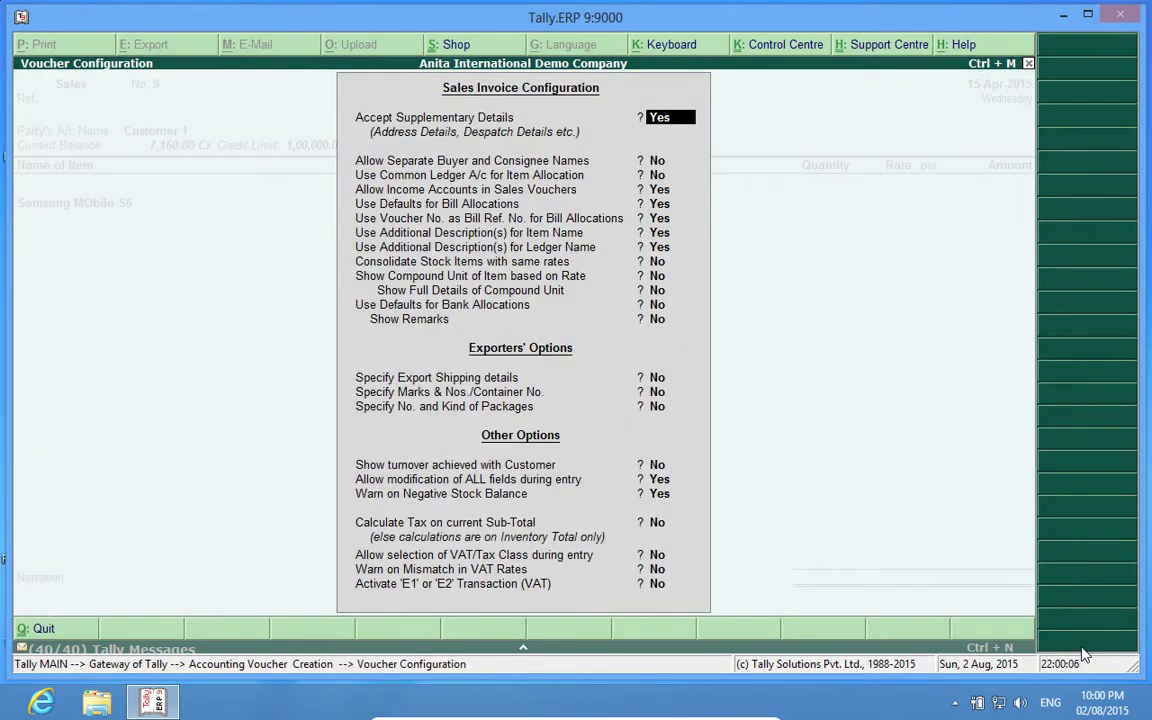
key(Return)
key(Return)
key(Return)
key(Return)
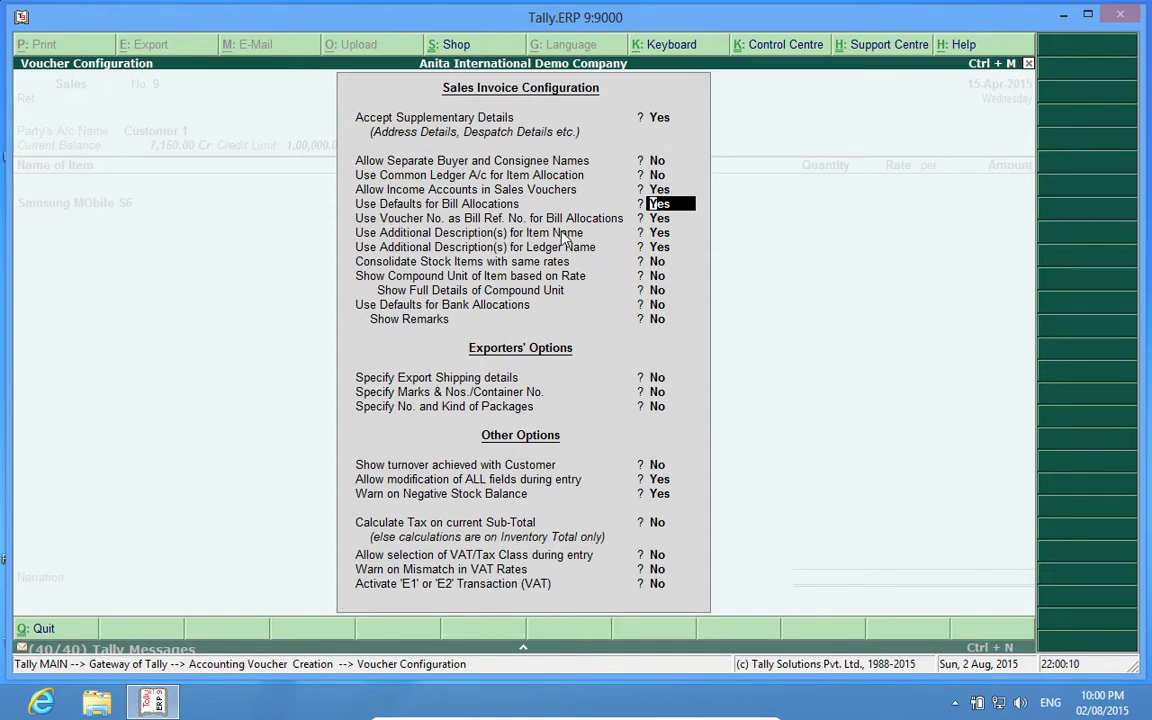
key(ctrl+a)
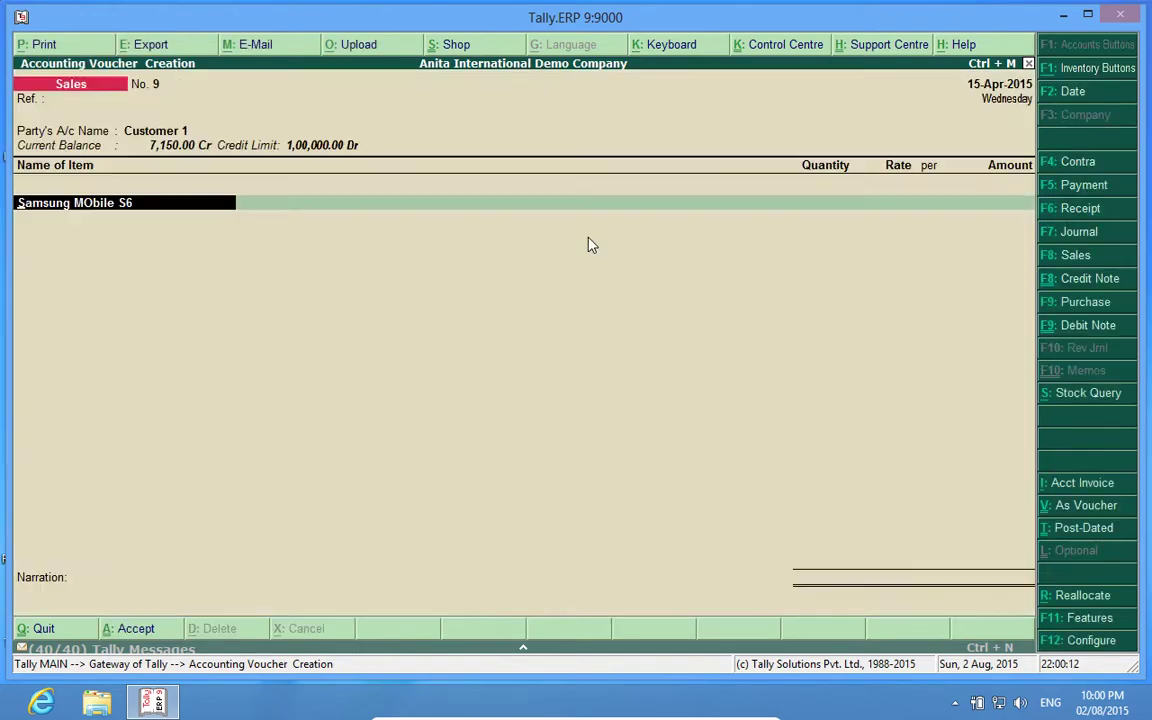
key(Return)
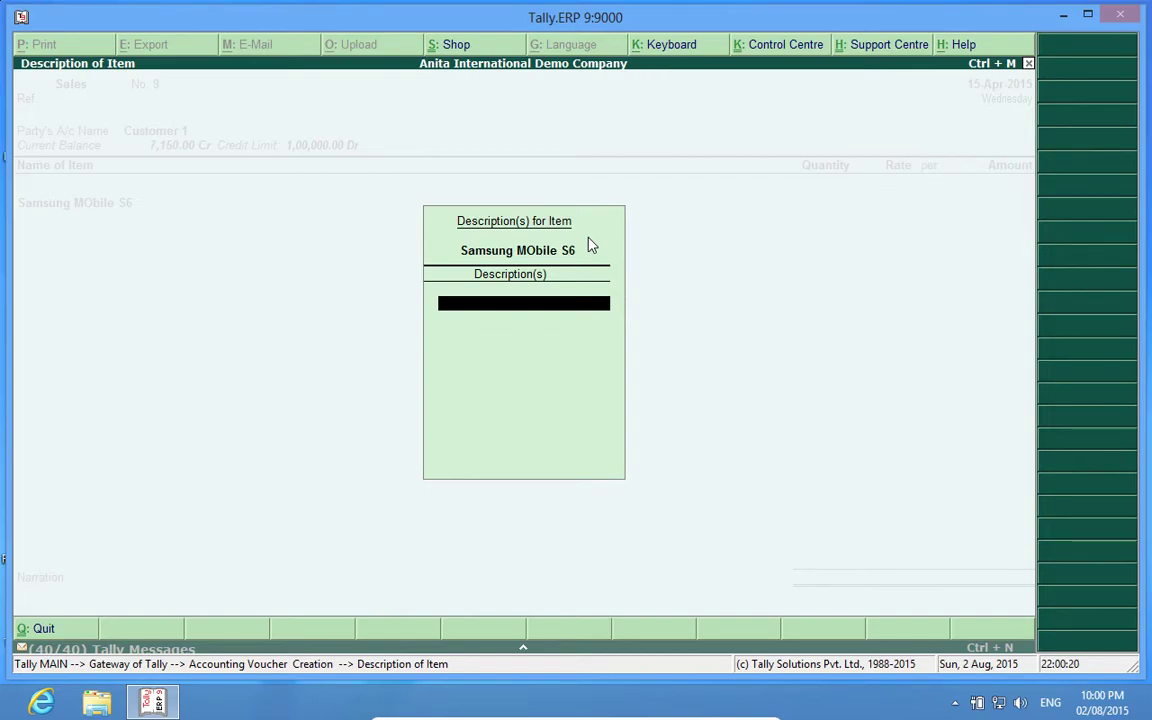
text(ABC)
text(DE1234)
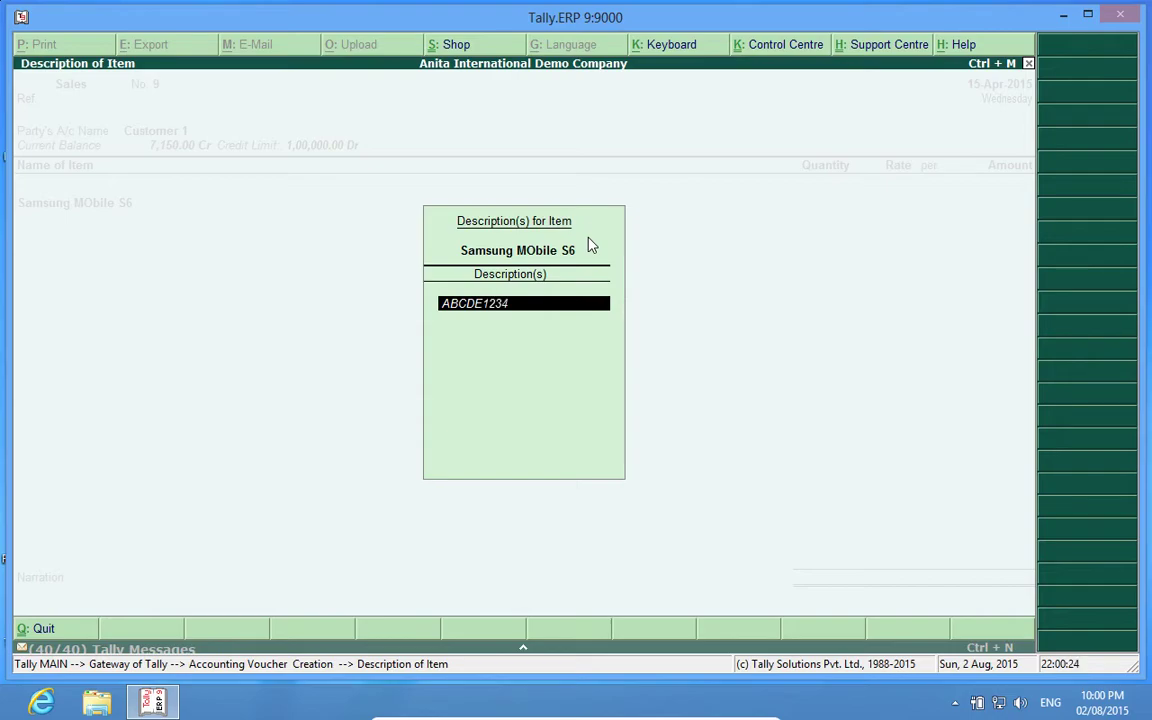
text(56)
Step: Accept the description and allocate 1 Pcs from Main Location at rate 49000
key(Return)
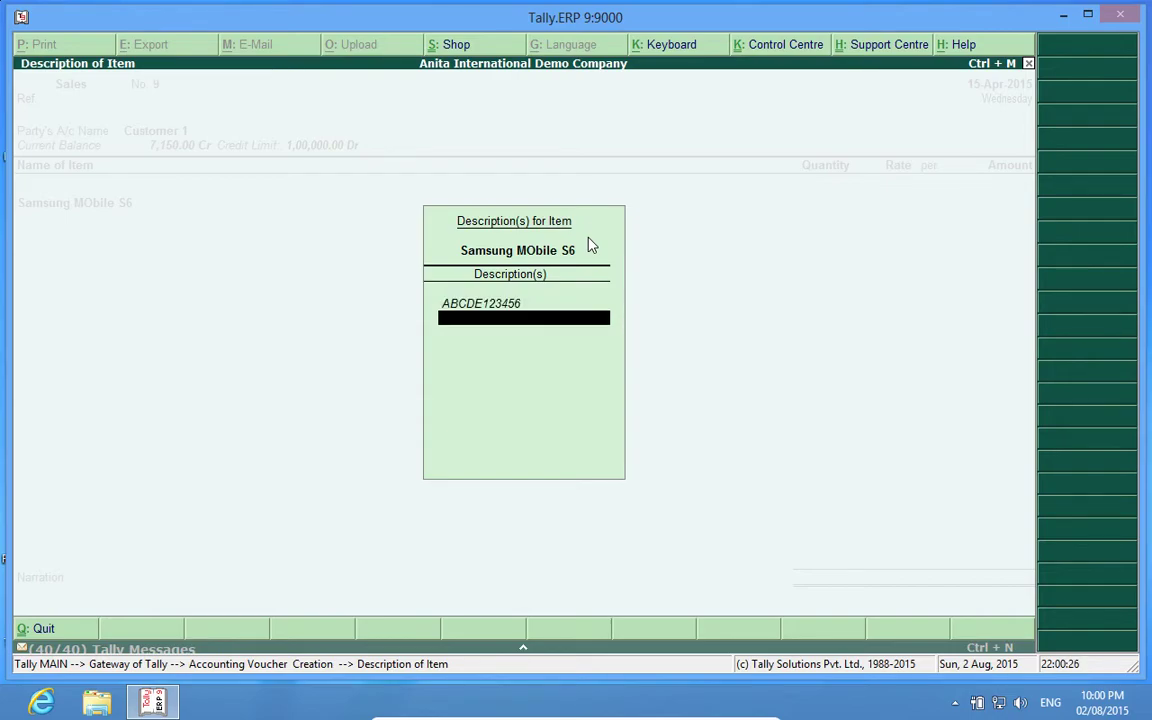
key(Return)
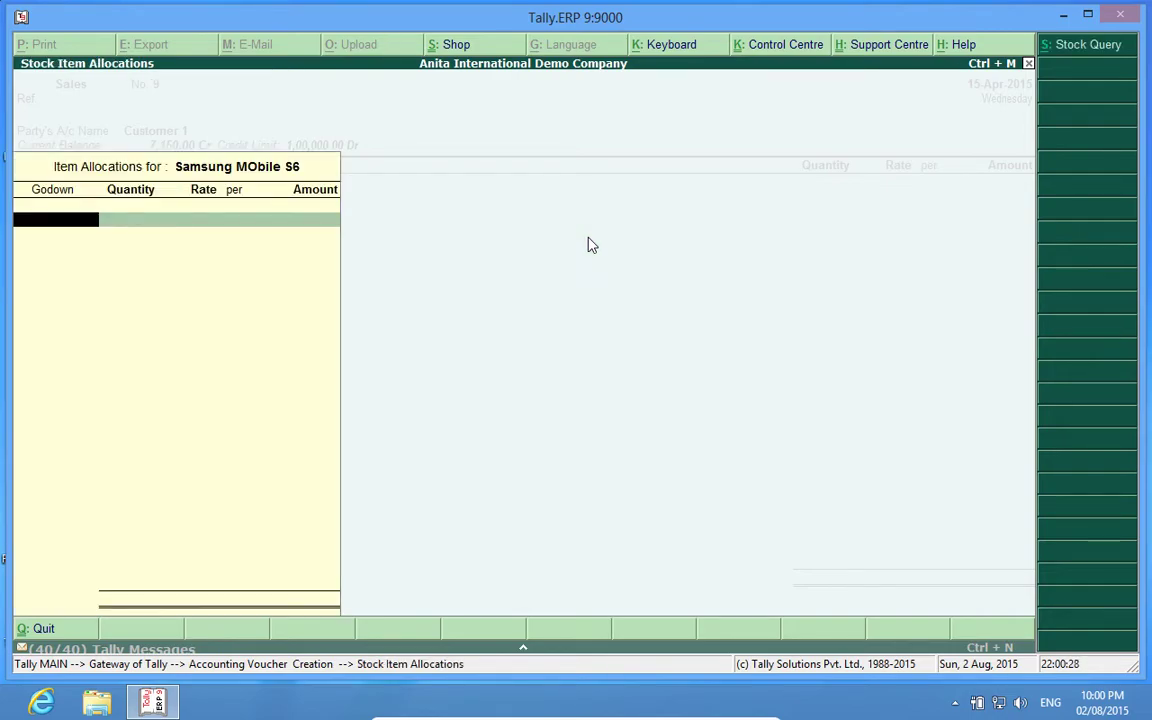
key(Down)
key(Down)
key(Down)
key(Return)
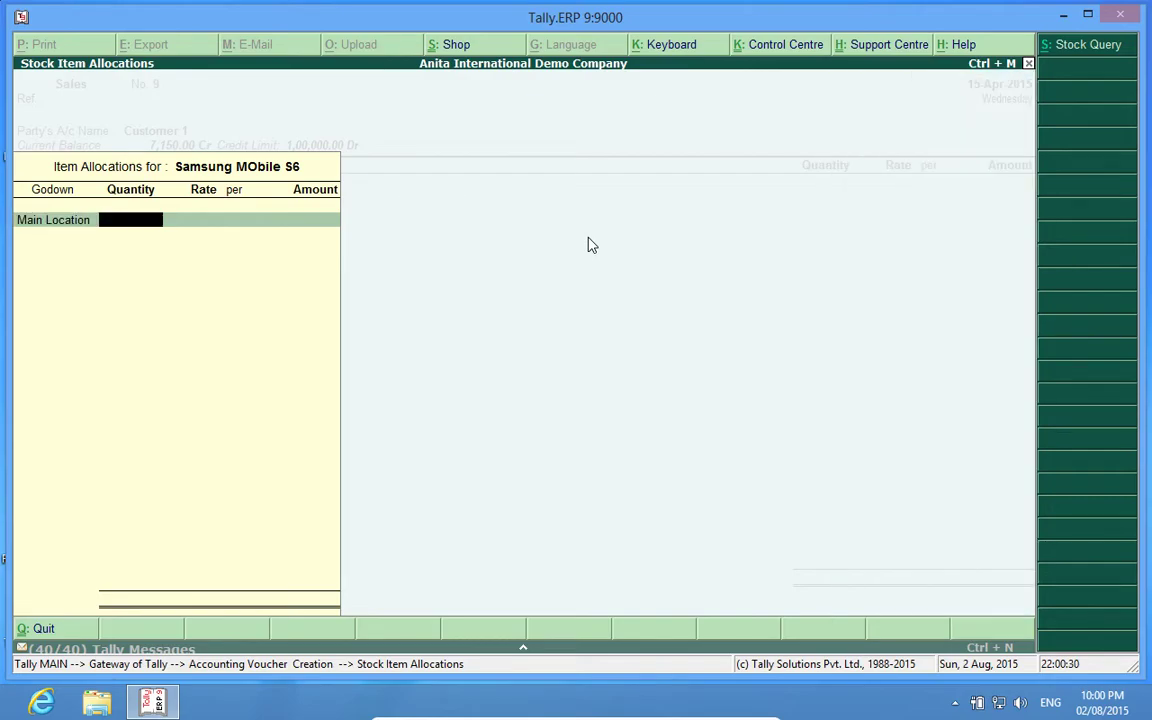
text(1)
key(Return)
key(Return)
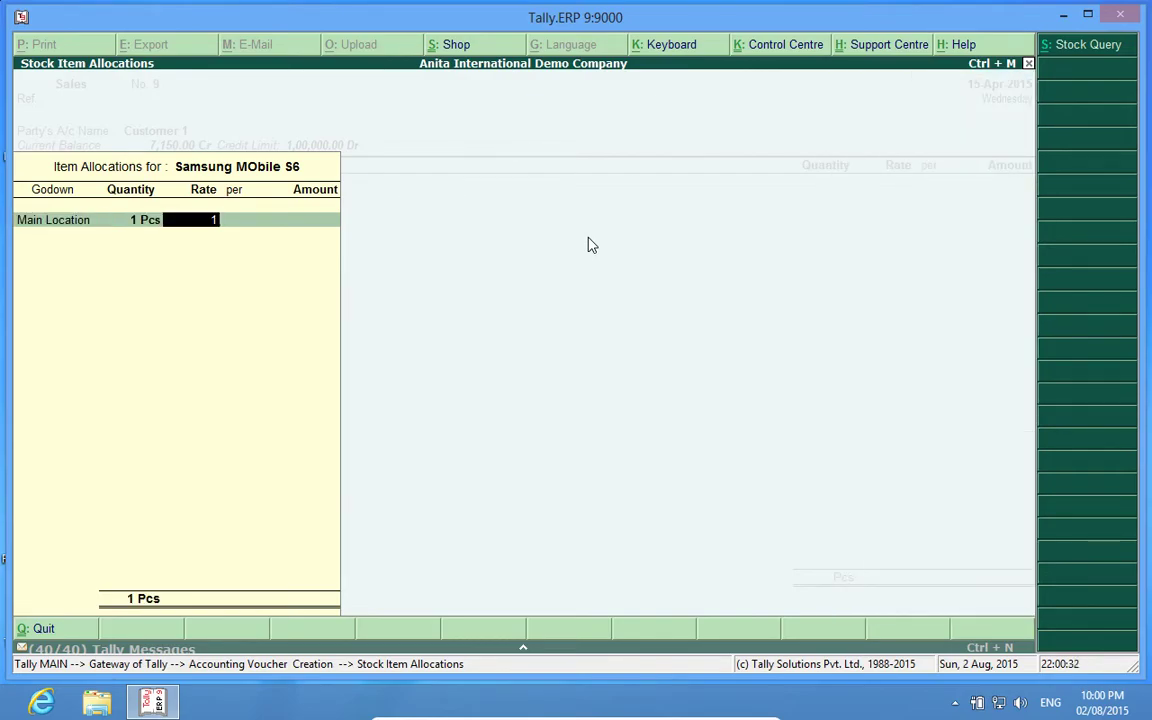
text(9)
key(BackSpace)
key(BackSpace)
text(49000)
key(Return)
key(Return)
key(Return)
key(Return)
key(Return)
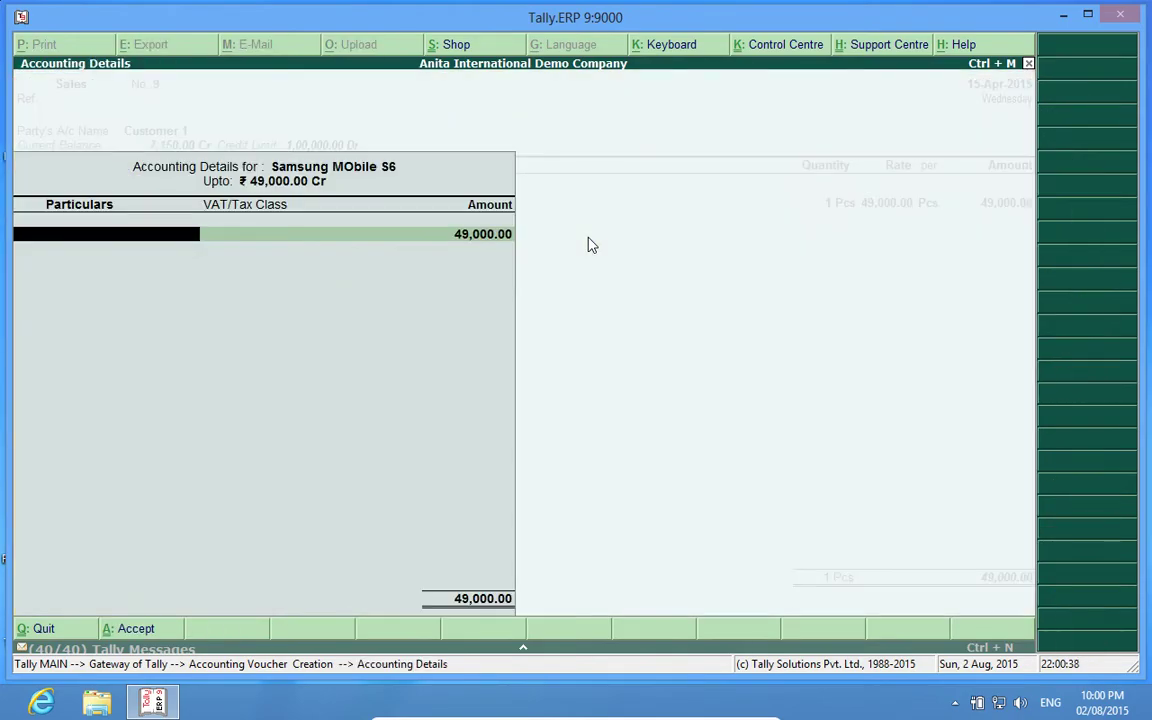
Step: Apply Sales A/c 13.5% and Output VAT 13.5%, then save voucher 9 at 55,615
key(Return)
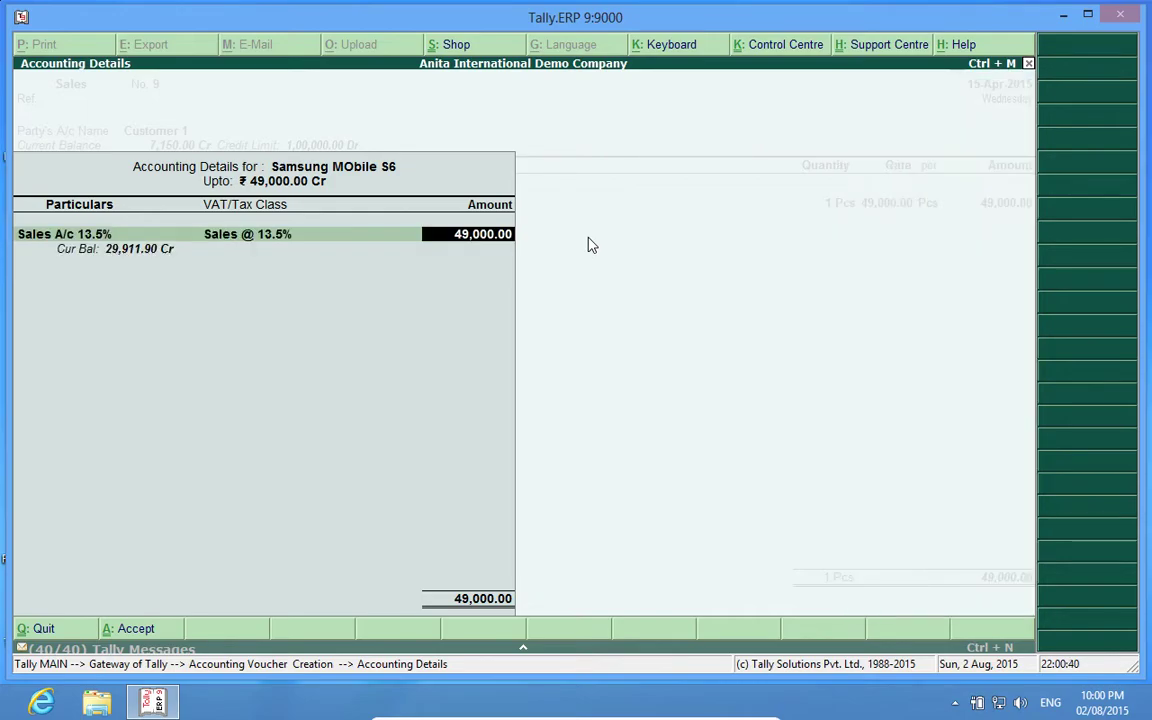
key(Return)
key(Return)
key(Return)
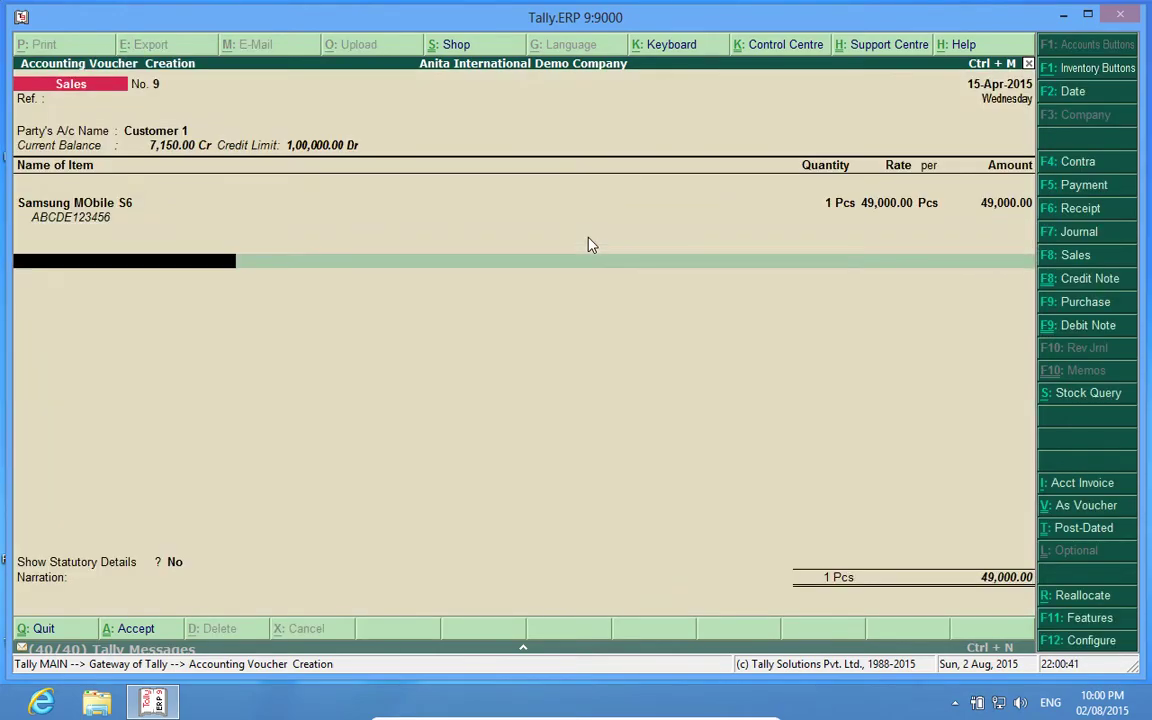
key(Down)
key(Return)
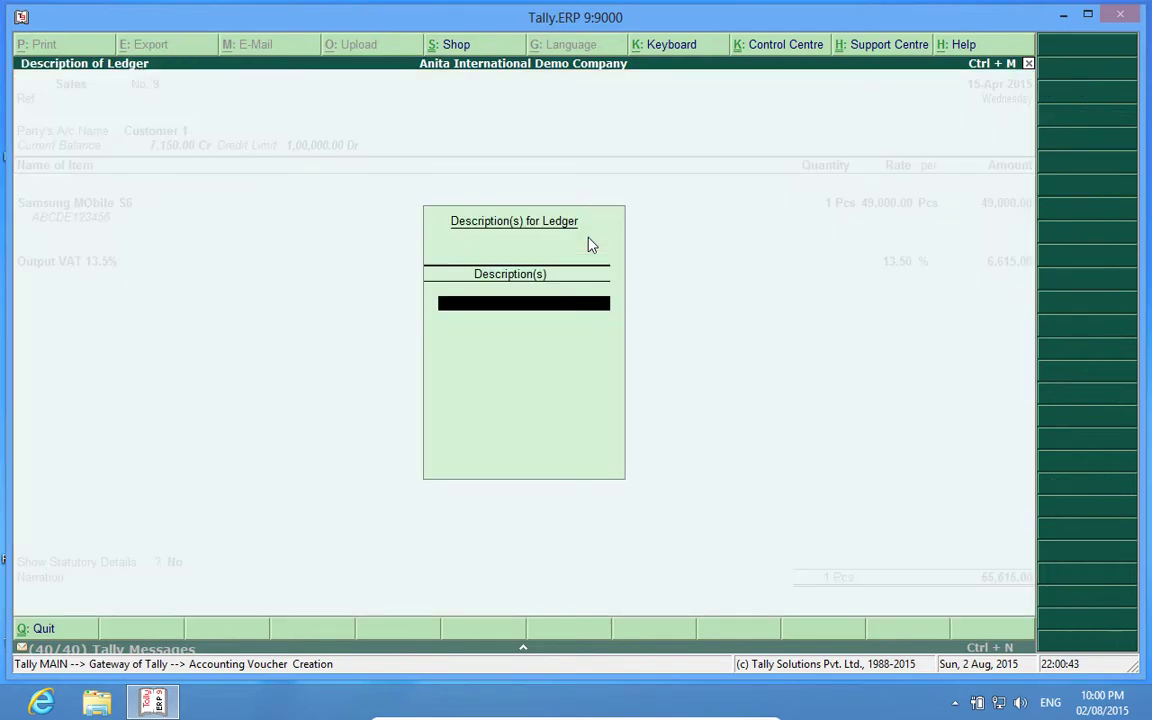
key(Return)
key(Return)
key(Return)
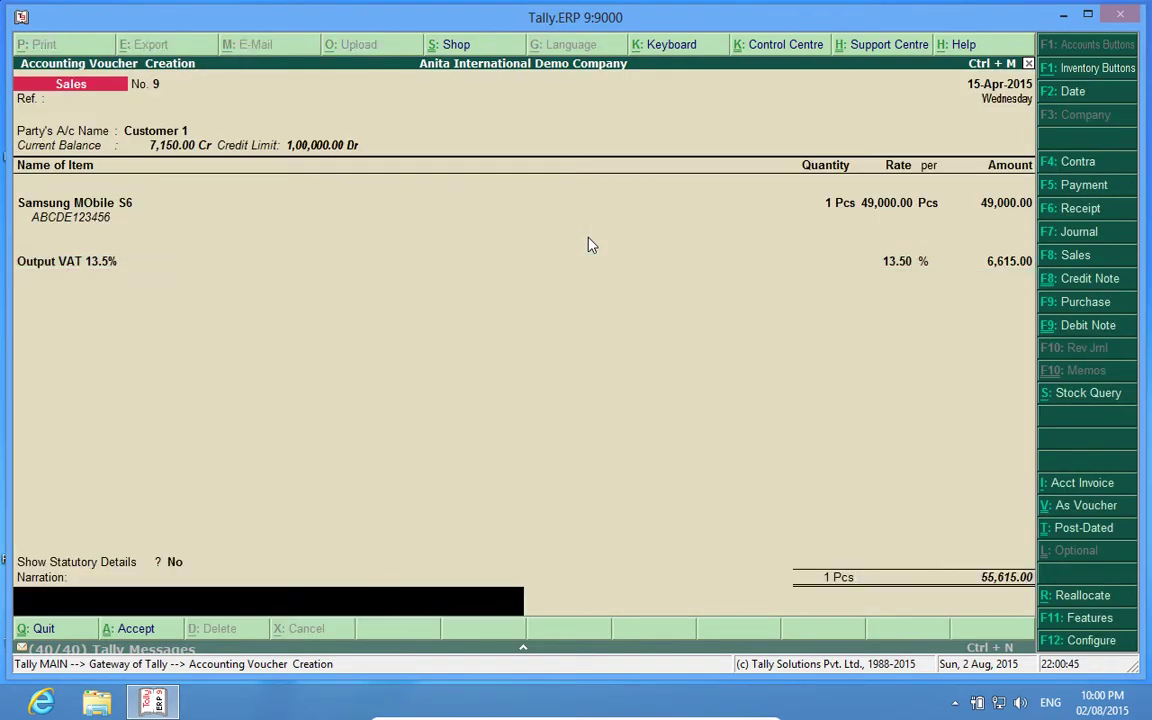
key(Return)
key(Return)
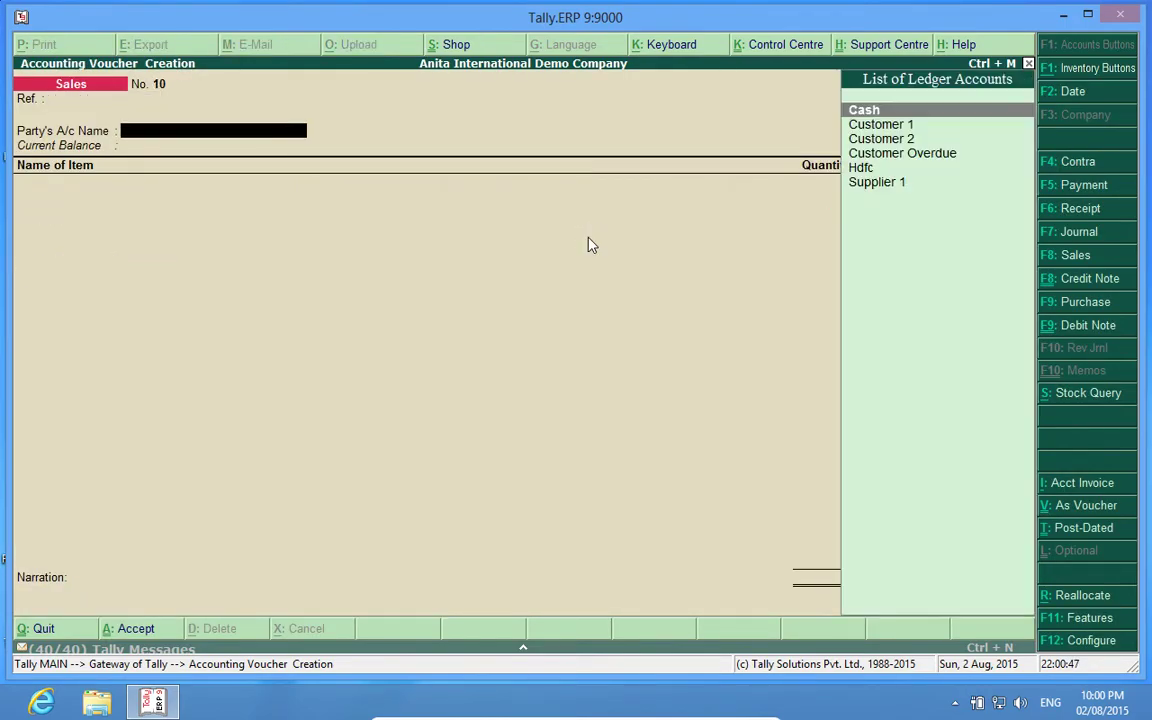
Step: Bill voucher 10 to Customer 2 and select Samsung MObile S6 as the item
key(Down)
key(Down)
key(Return)
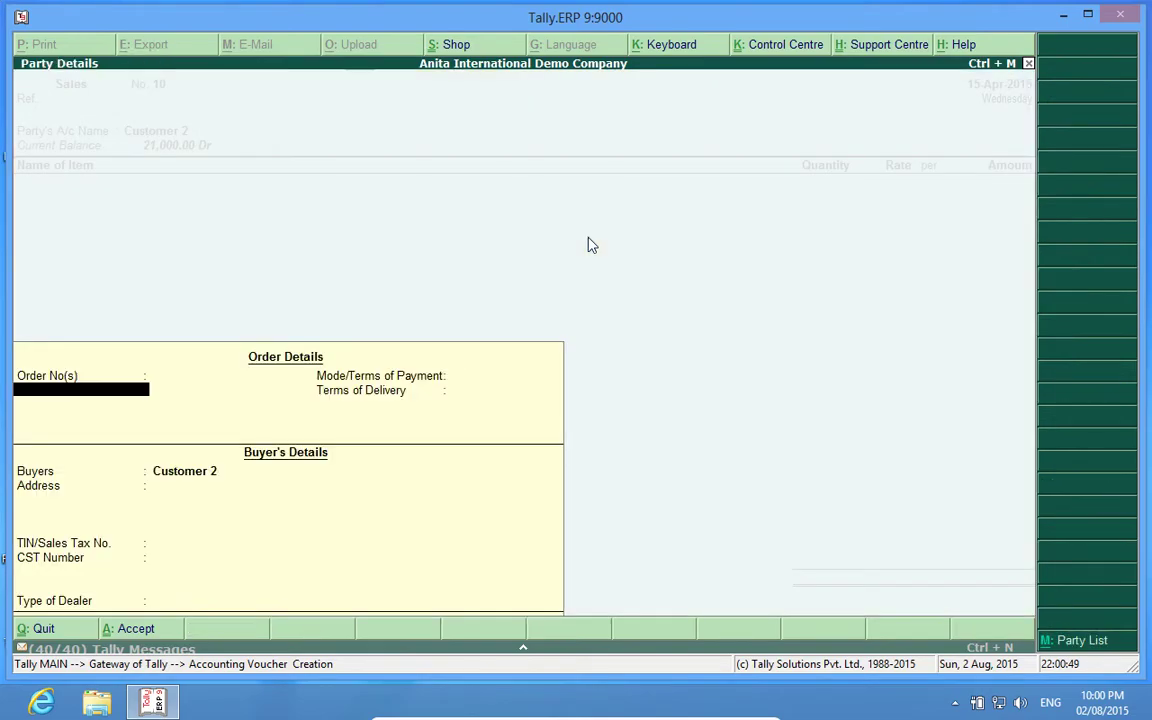
key(ctrl+a)
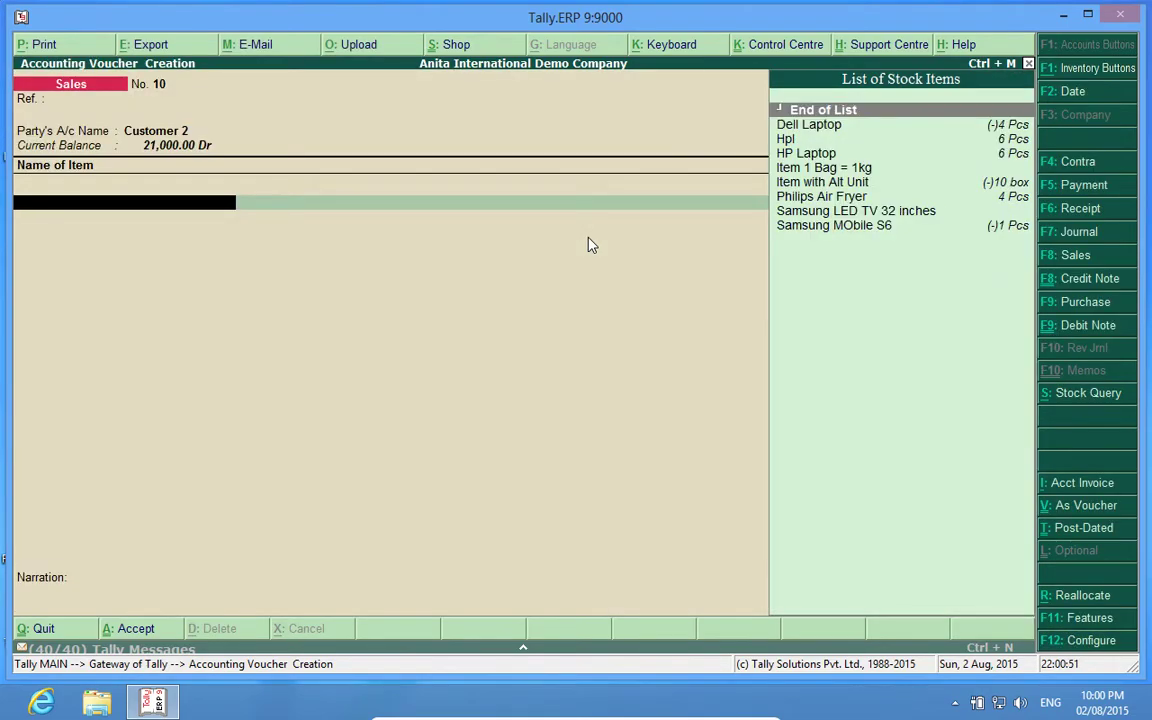
key(Up)
key(Return)
key(Return)
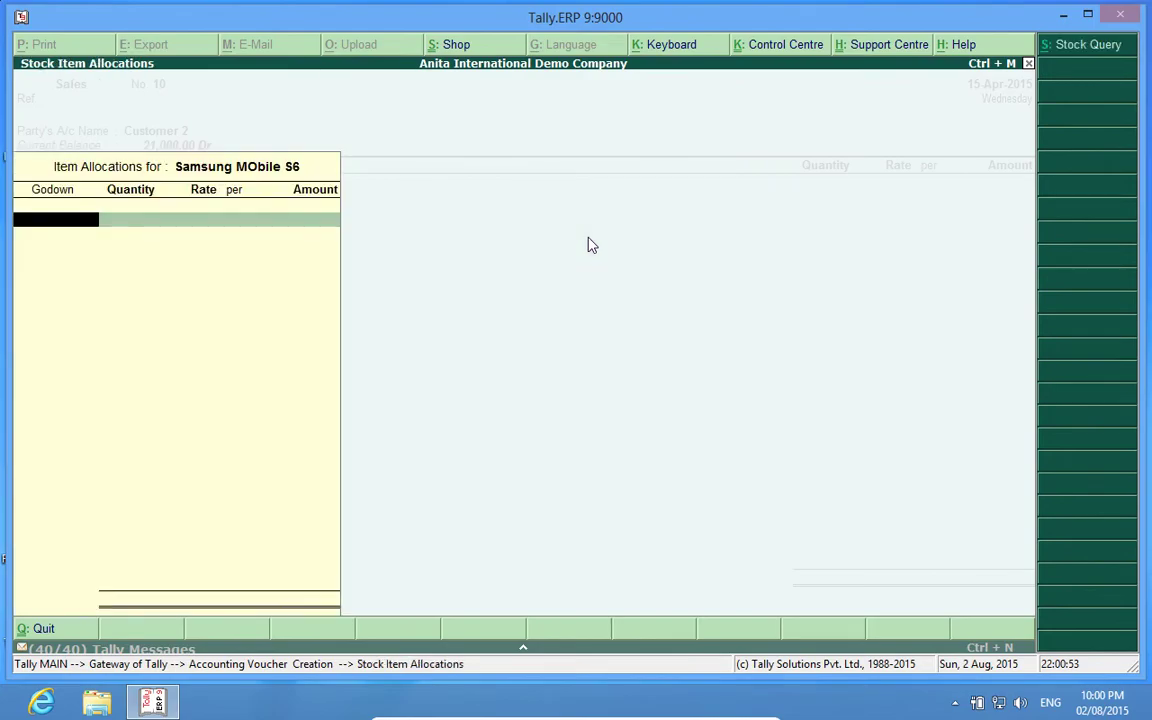
Step: Allocate 2 Pcs from Main Location at 49,000 (98,000) using Sales A/c 13.5%
key(Down)
key(Down)
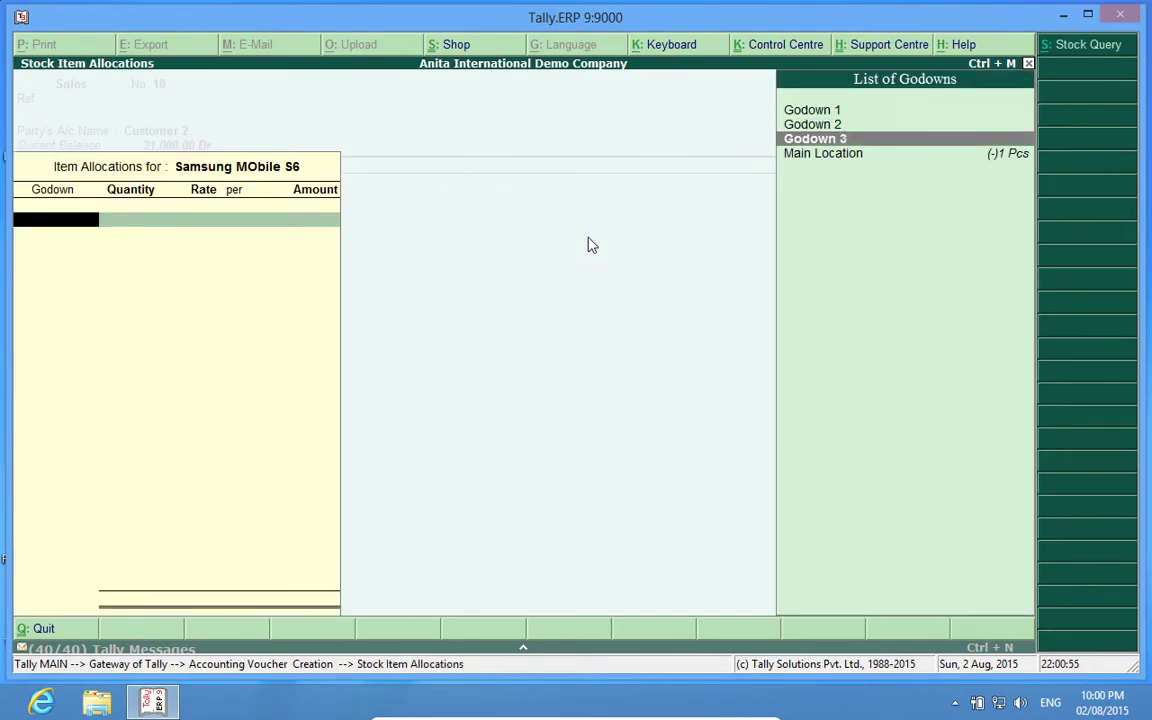
key(Down)
key(Return)
text(2)
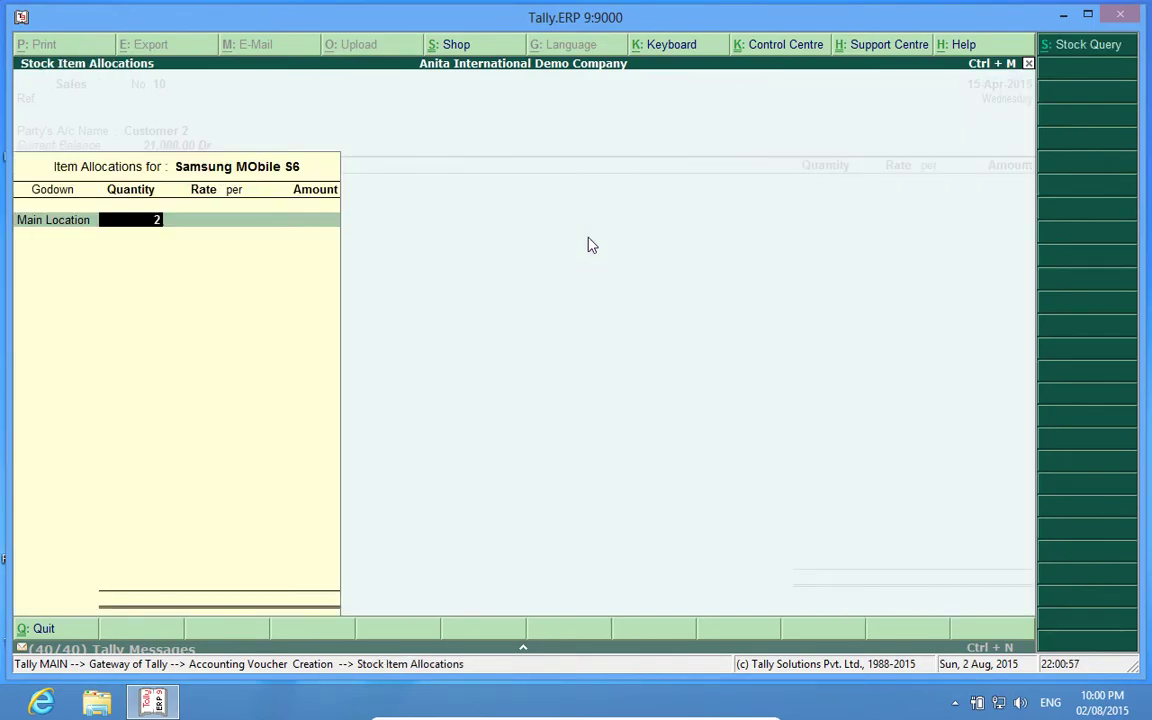
key(Return)
key(Return)
key(Return)
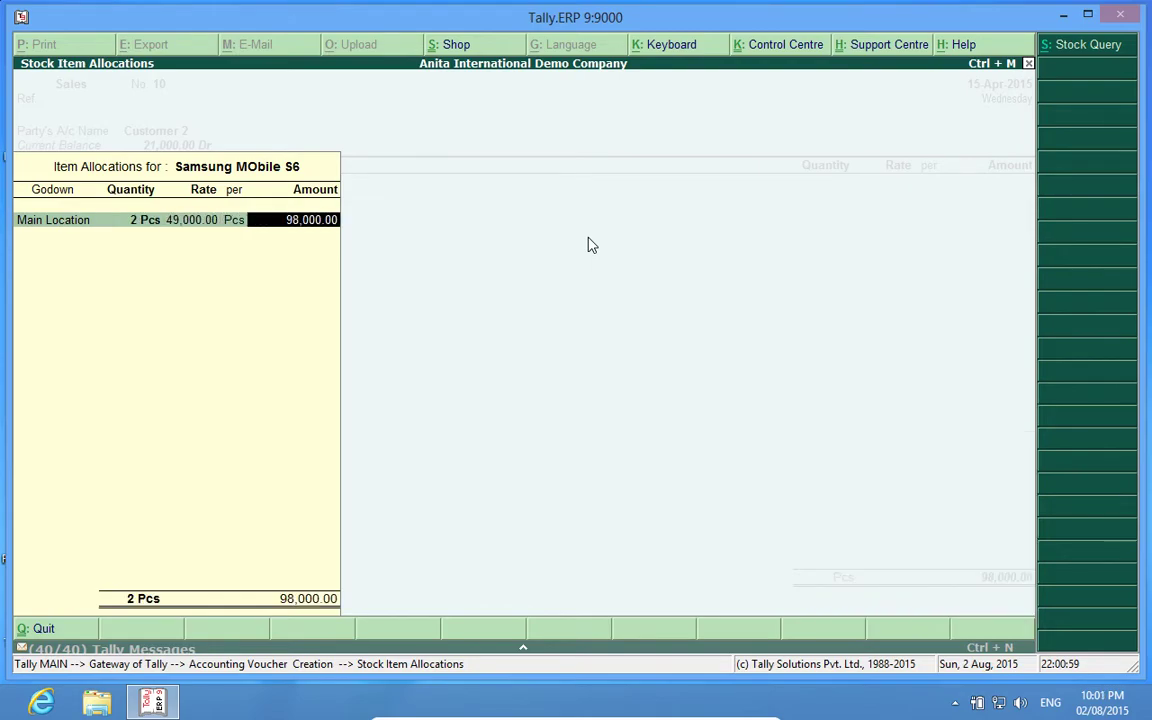
key(Return)
key(Return)
key(Return)
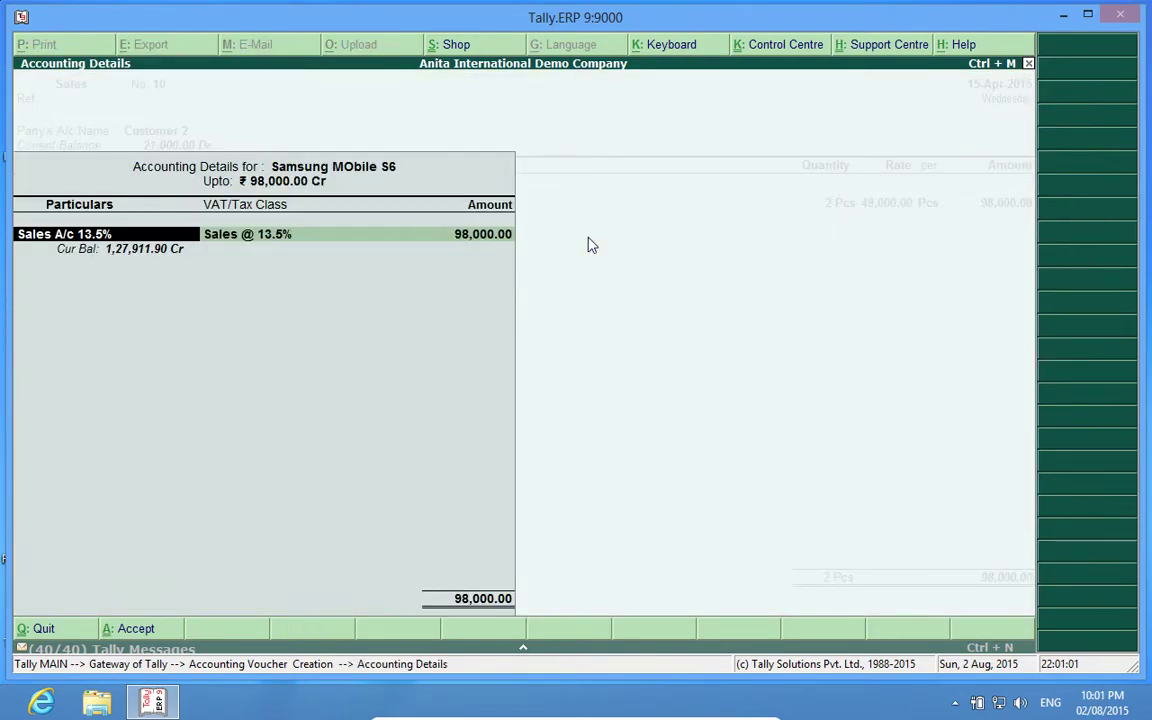
key(Return)
key(Return)
key(BackSpace)
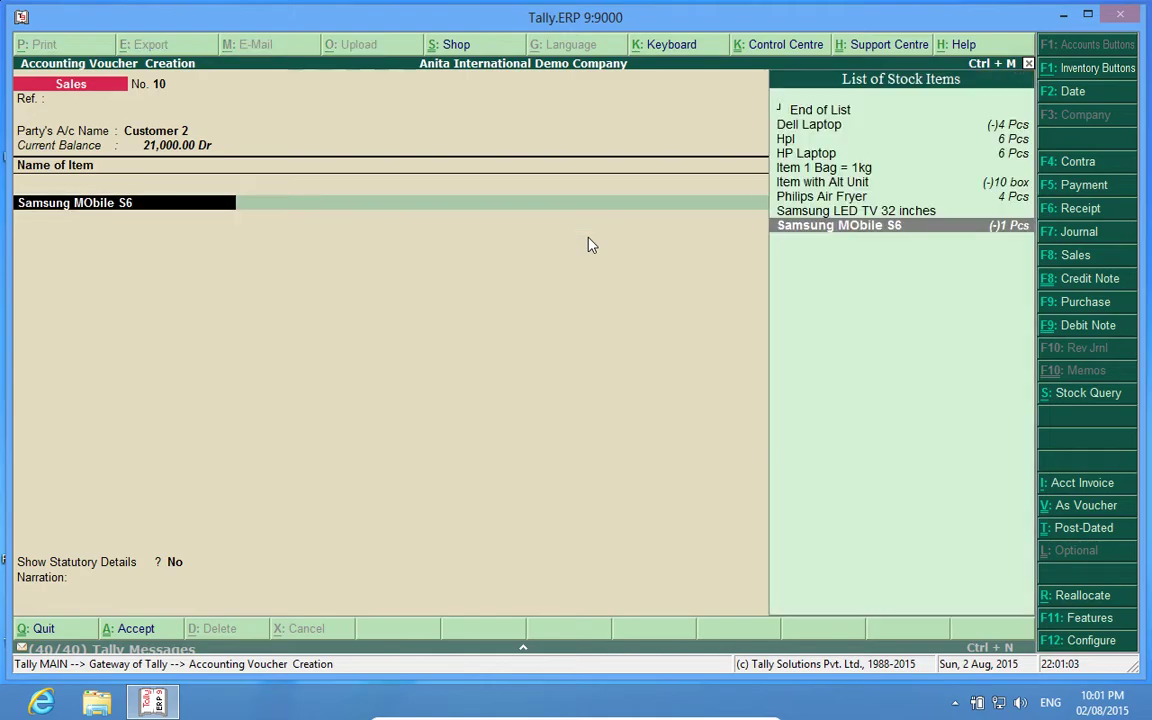
key(Return)
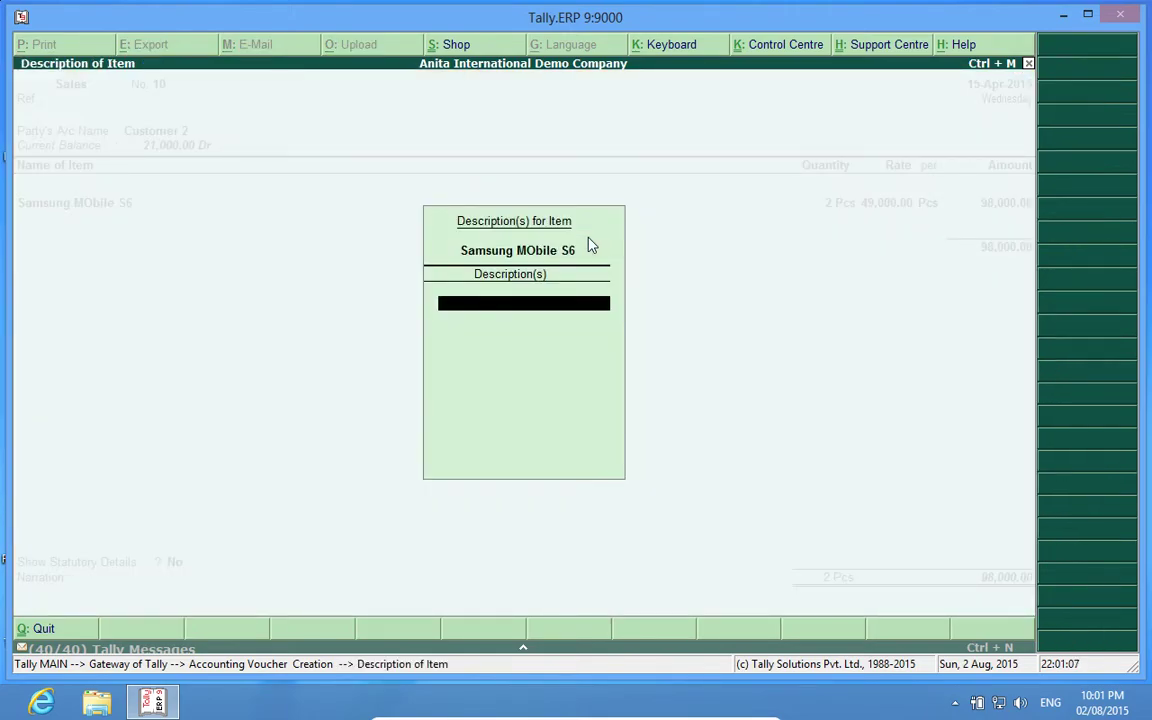
Step: Add description lines IMEI 123890789xx and Ytrui543689 under Samsung MObile S6 and accept
text(IMEI)
text( 123)
text(890)
text(789)
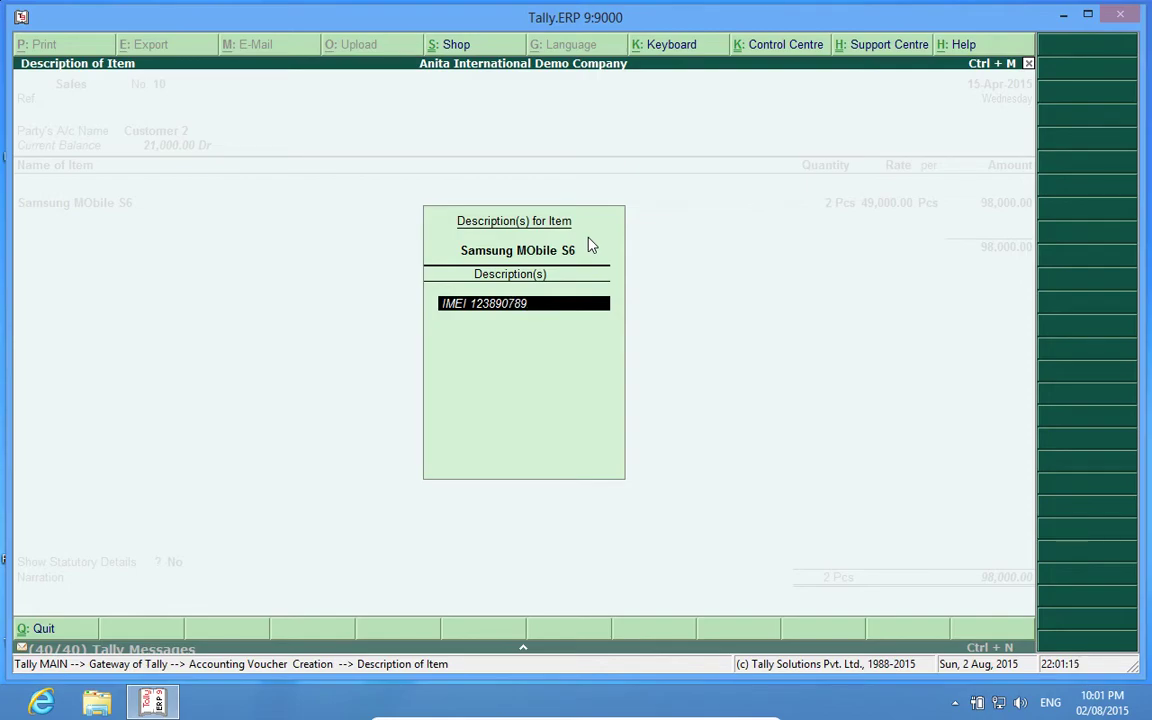
text(A)
key(BackSpace)
text(xx)
key(Return)
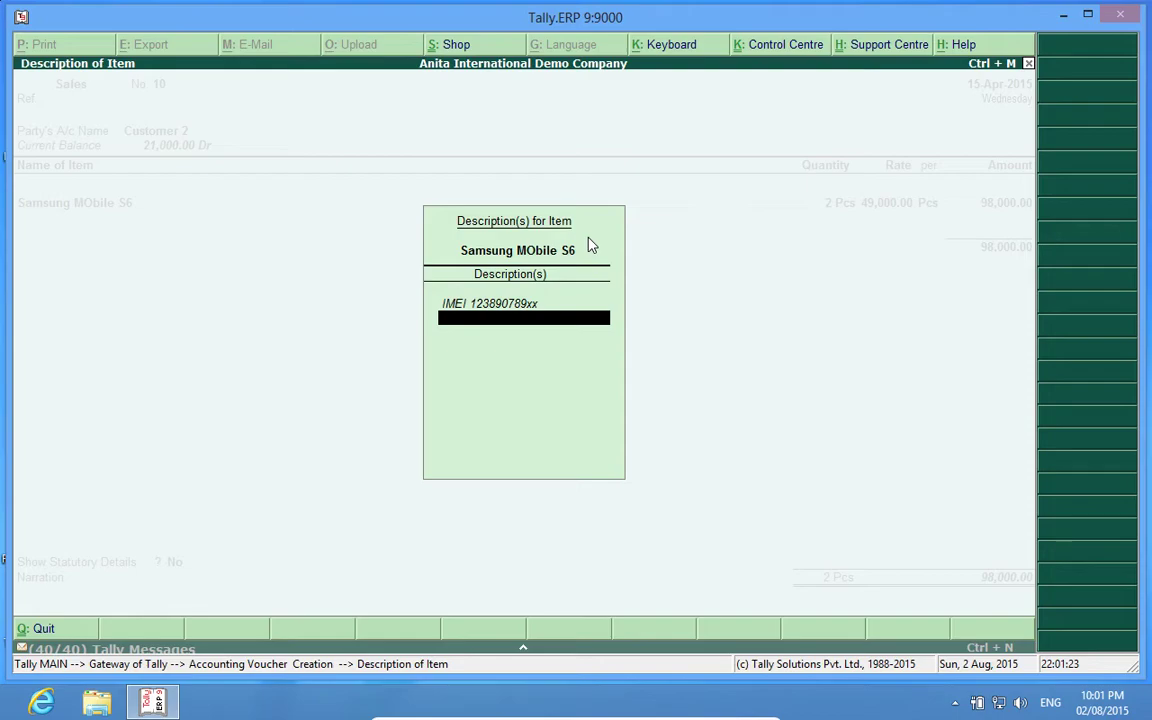
text(Y)
text(ui5)
text(436)
text(8)
key(Return)
key(Return)
key(Return)
key(Return)
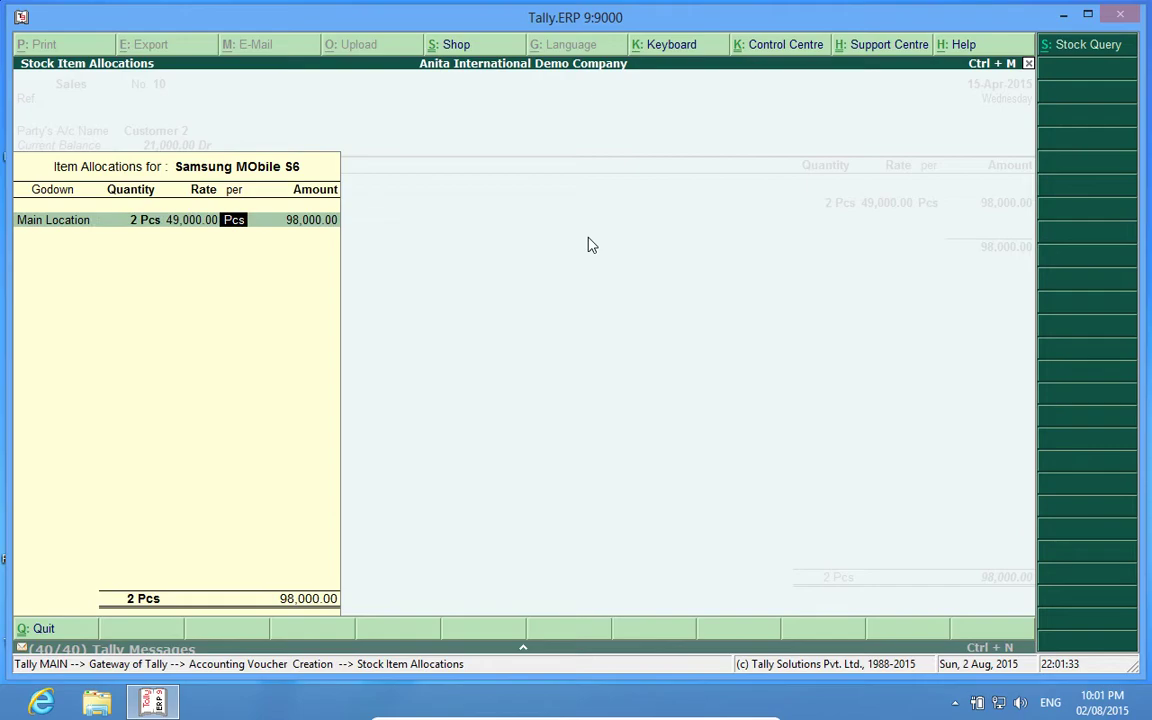
key(Return)
key(Return)
key(Return)
key(Return)
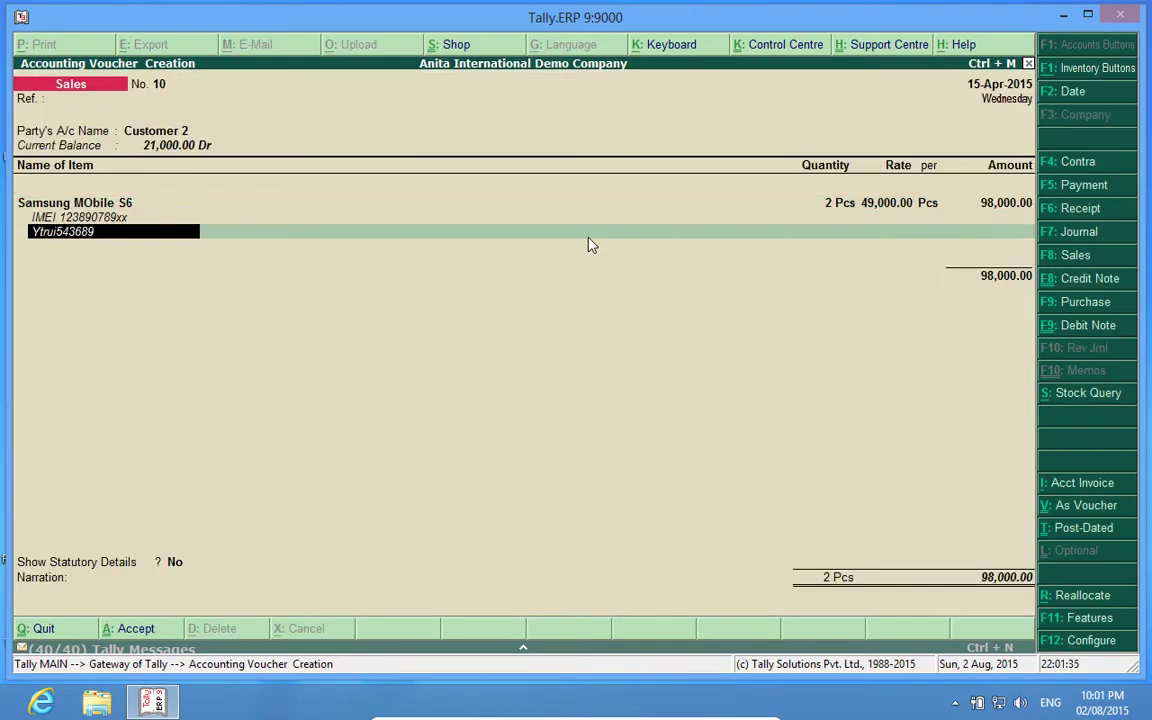
Step: Add Output VAT 13.5% (13,230), save voucher 10, and leave the blank next voucher
key(Return)
key(Return)
key(Return)
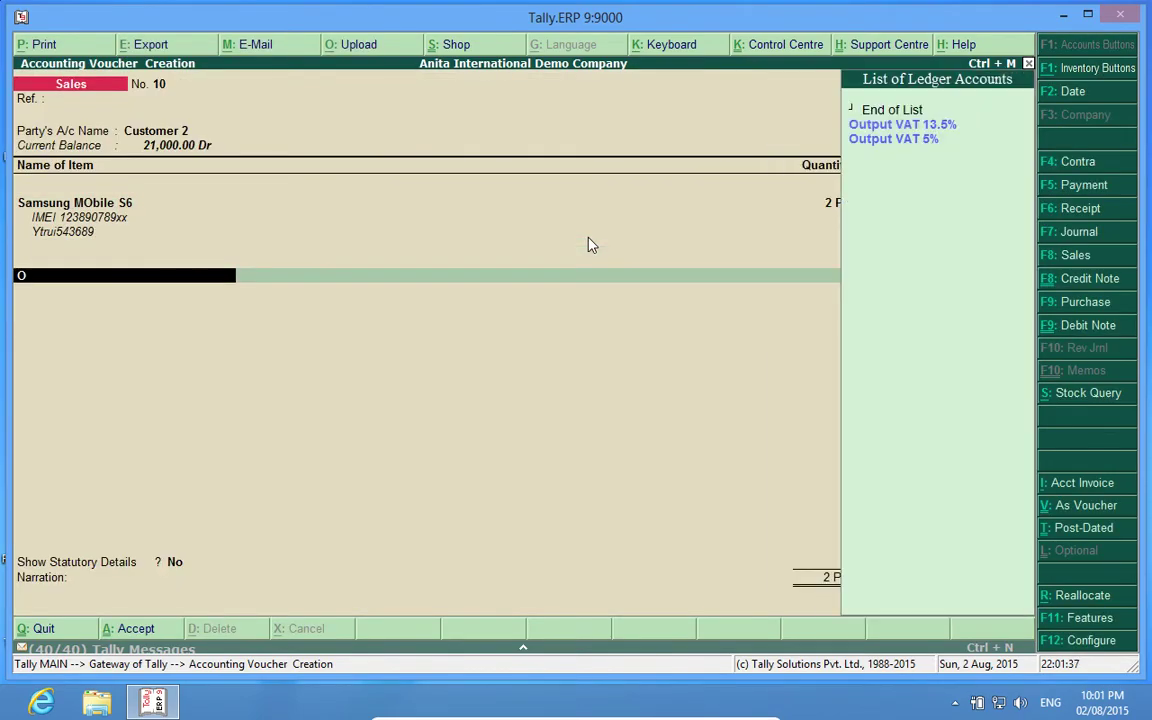
key(Down)
key(Return)
key(Return)
key(Return)
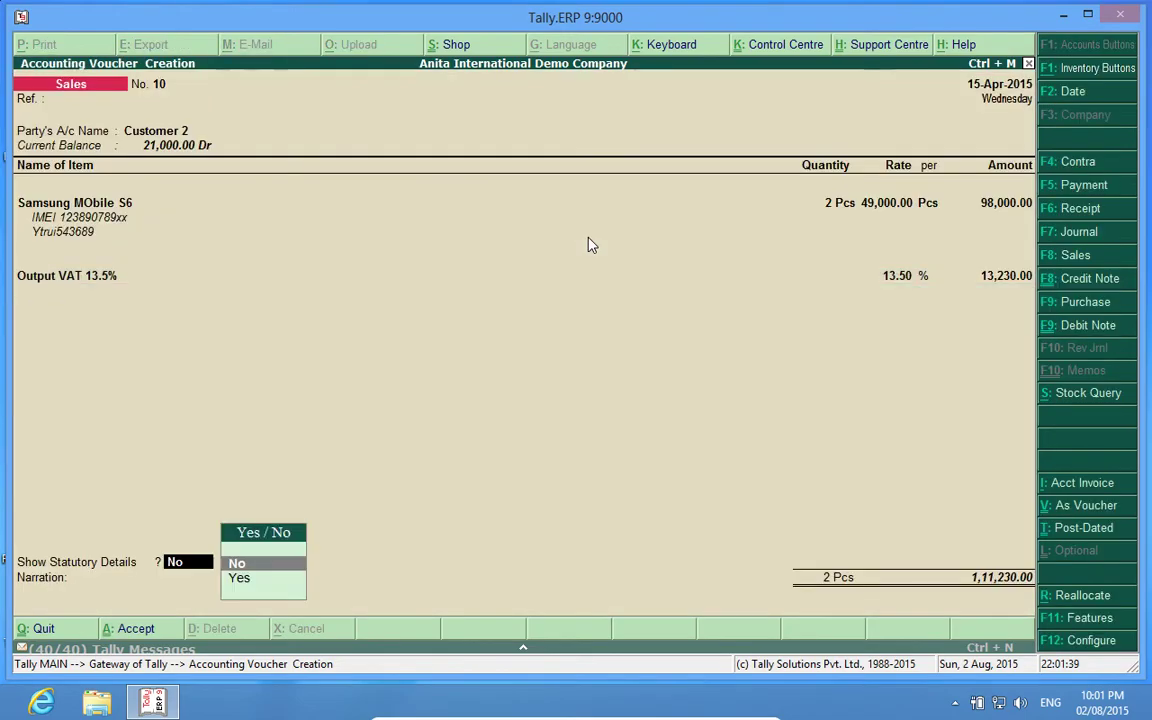
key(Return)
key(Return)
key(Return)
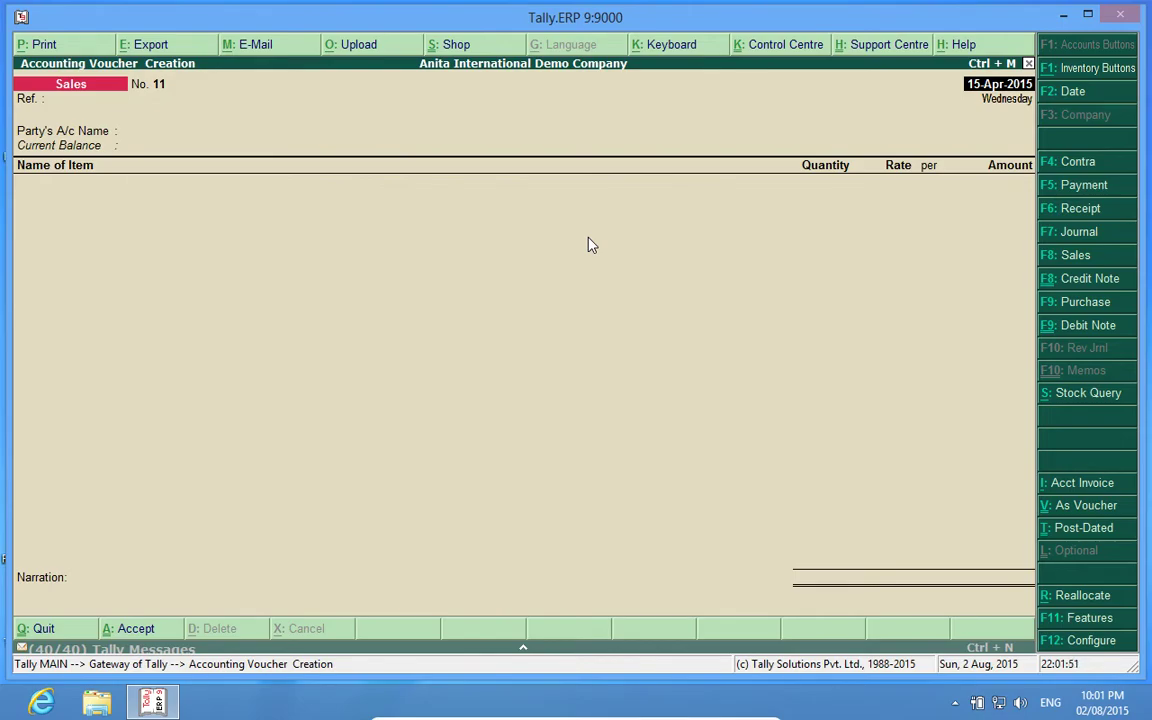
key(Escape)
Step: Open the ANIN 360 Description Search Report and start the F7 description text filter
key(Return)
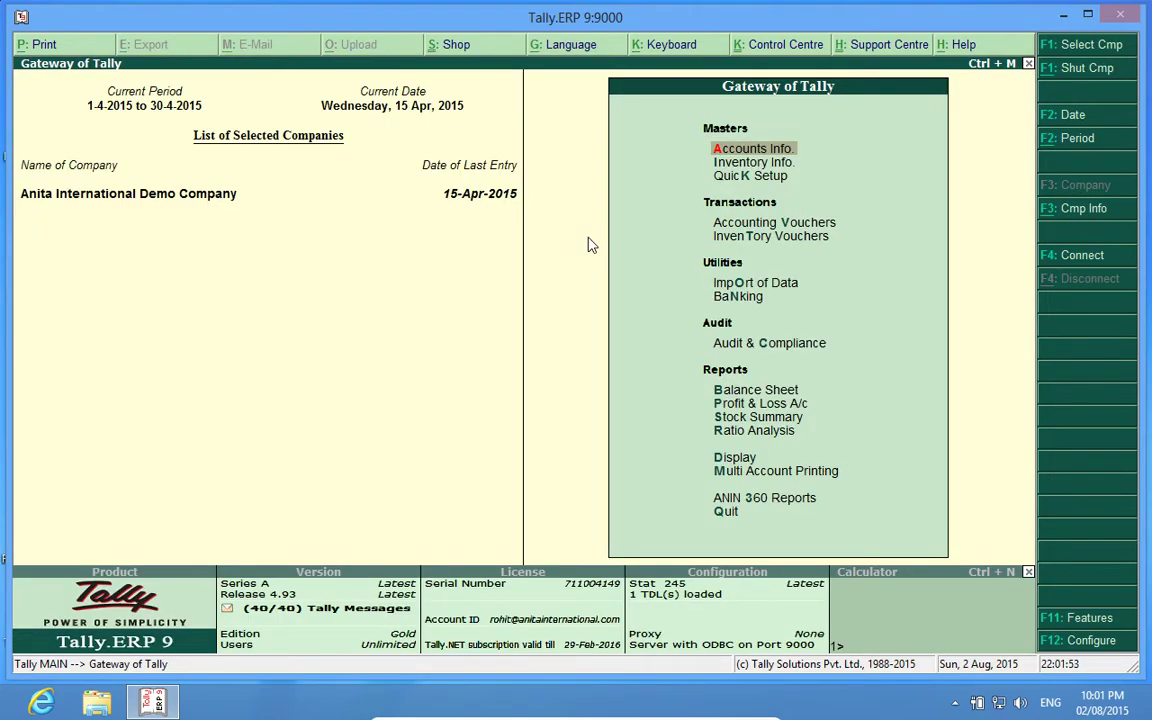
key(Up)
key(Up)
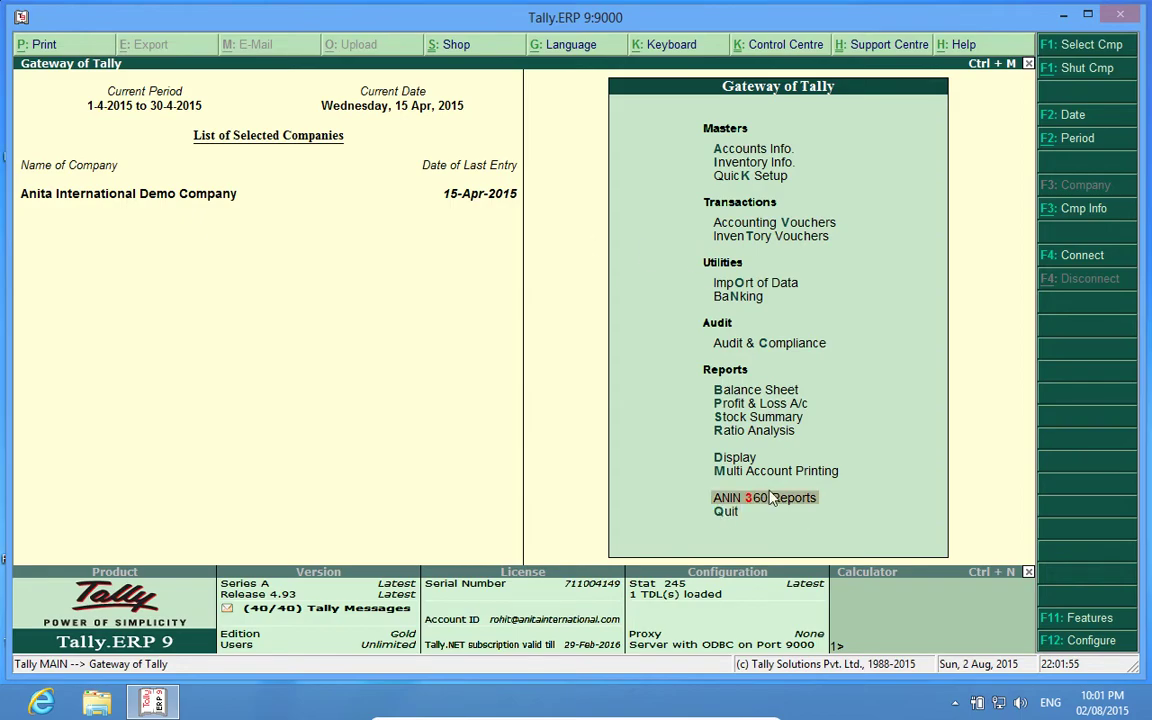
click(775, 500)
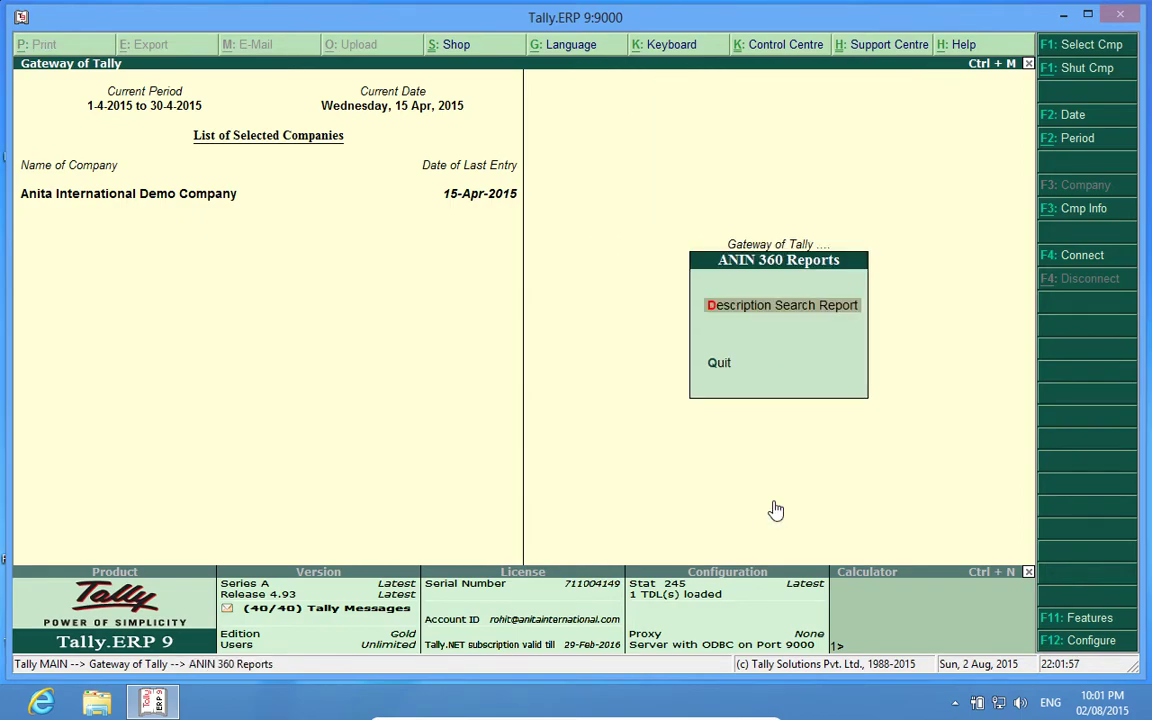
click(836, 317)
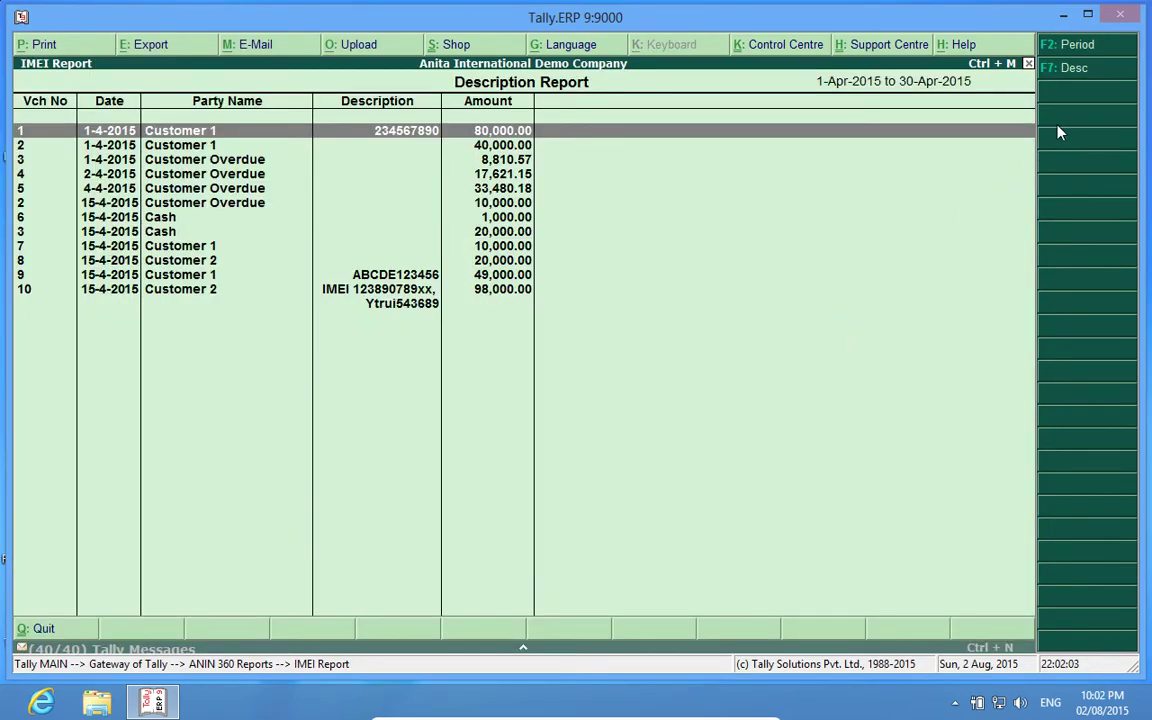
click(1076, 74)
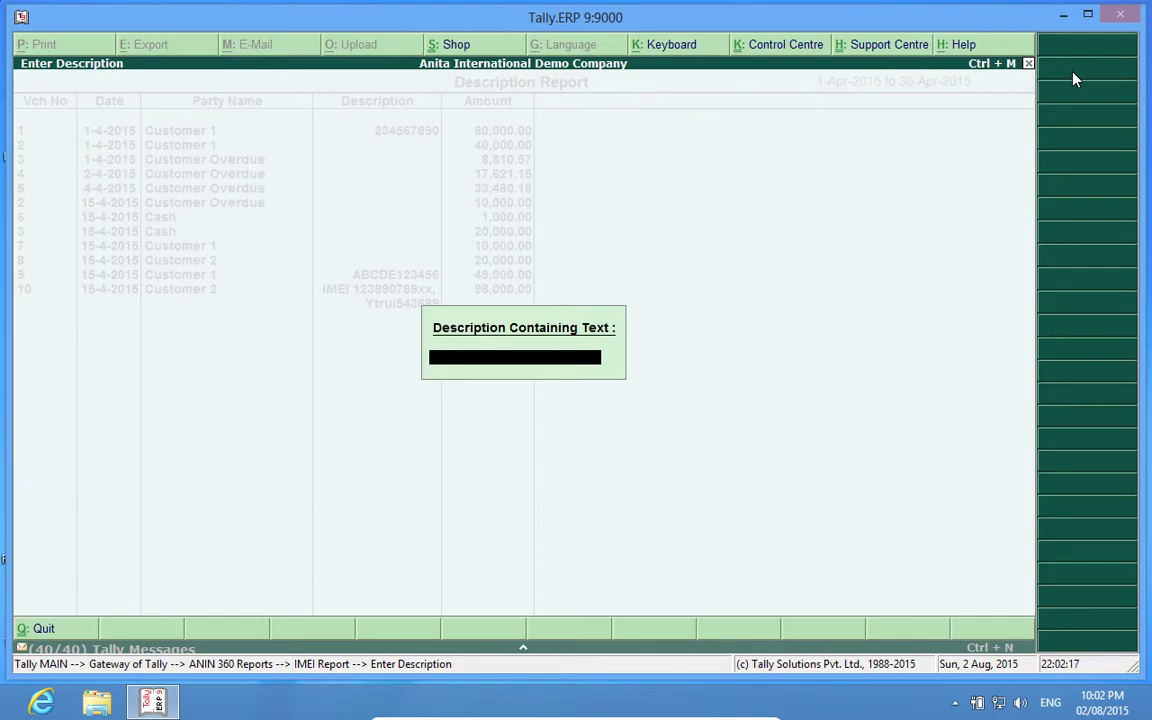
Step: Filter the Description Report for 'Xx' to show only voucher 10, then return to Gateway
text(X)
text(x)
key(Return)
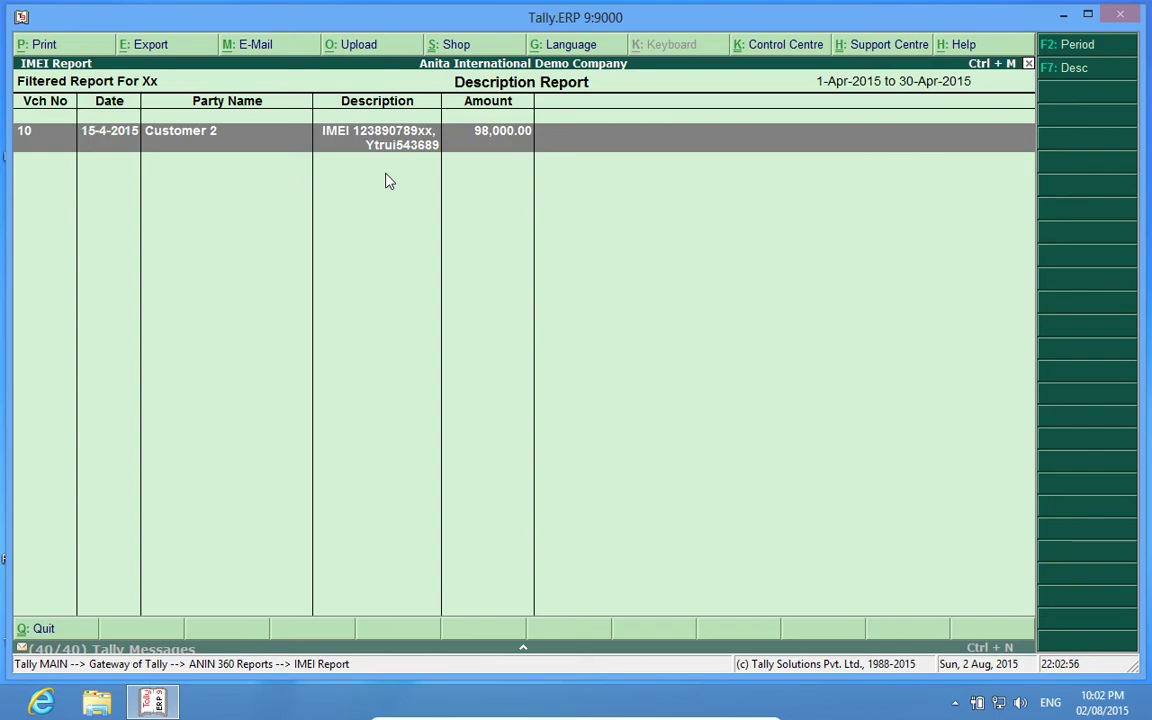
key(Escape)
key(Escape)
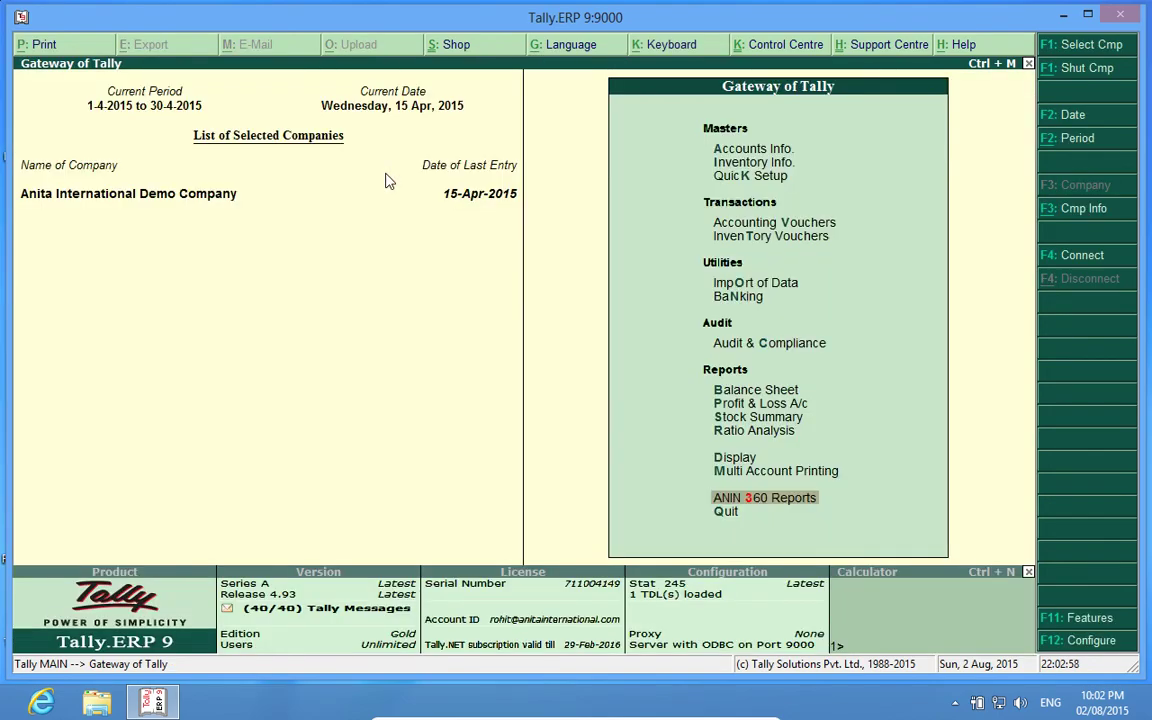